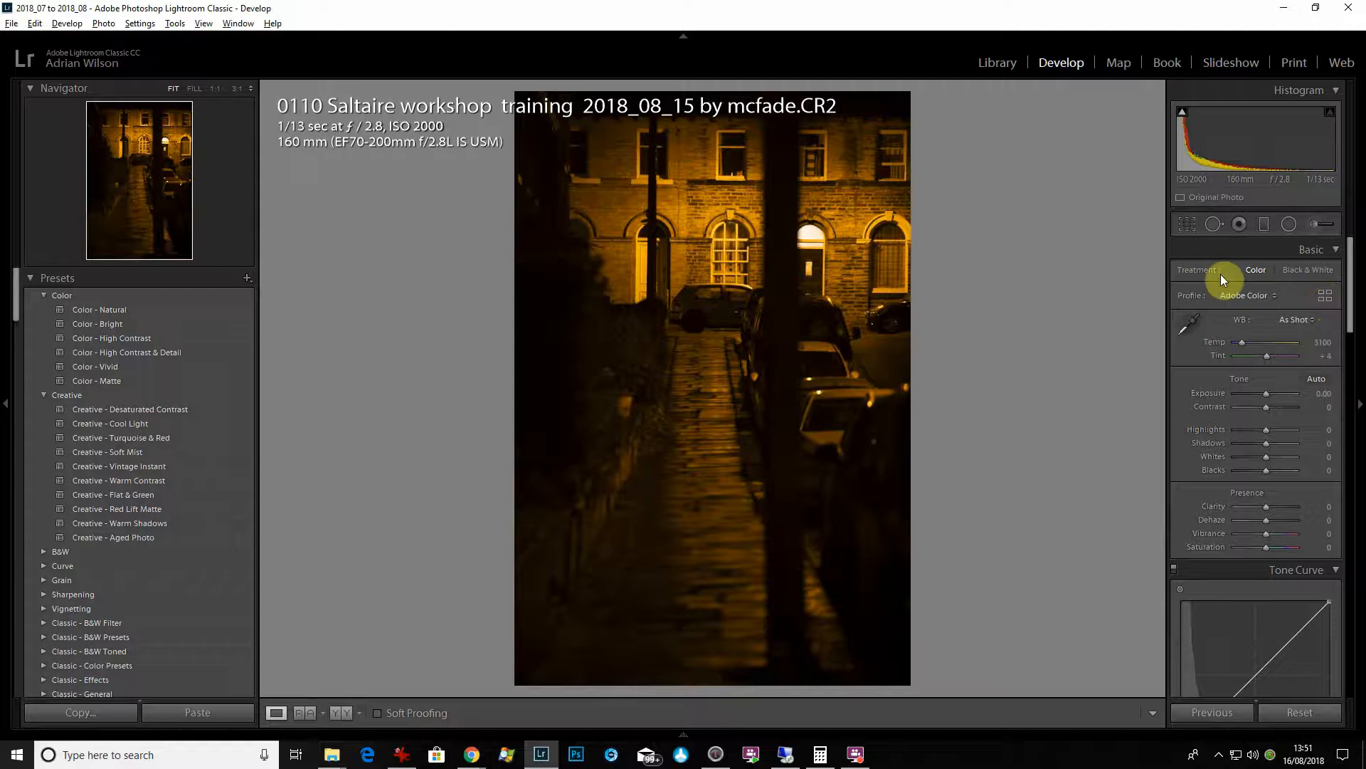
- Open the Profile Browser and preview the B&W profiles on the street photo
click(1326, 295)
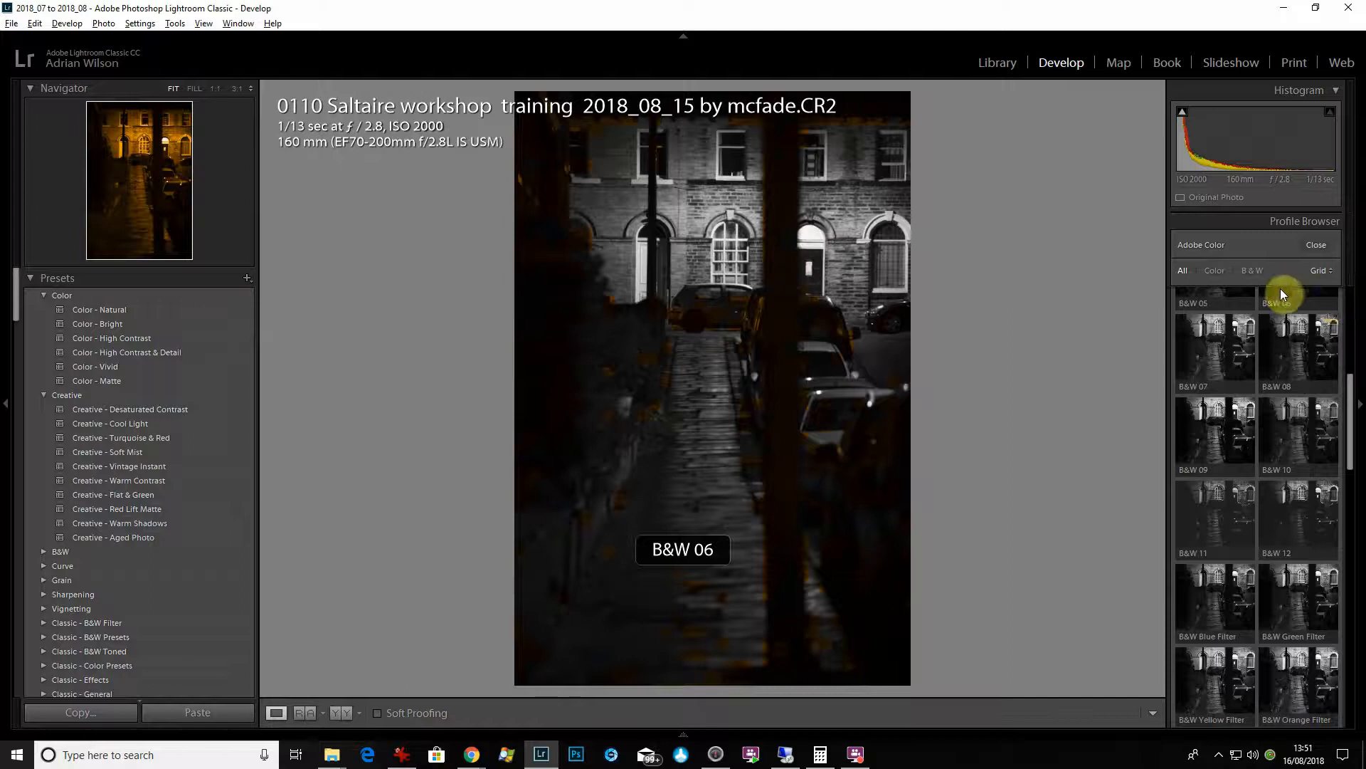
scroll(1278, 345, up, 5)
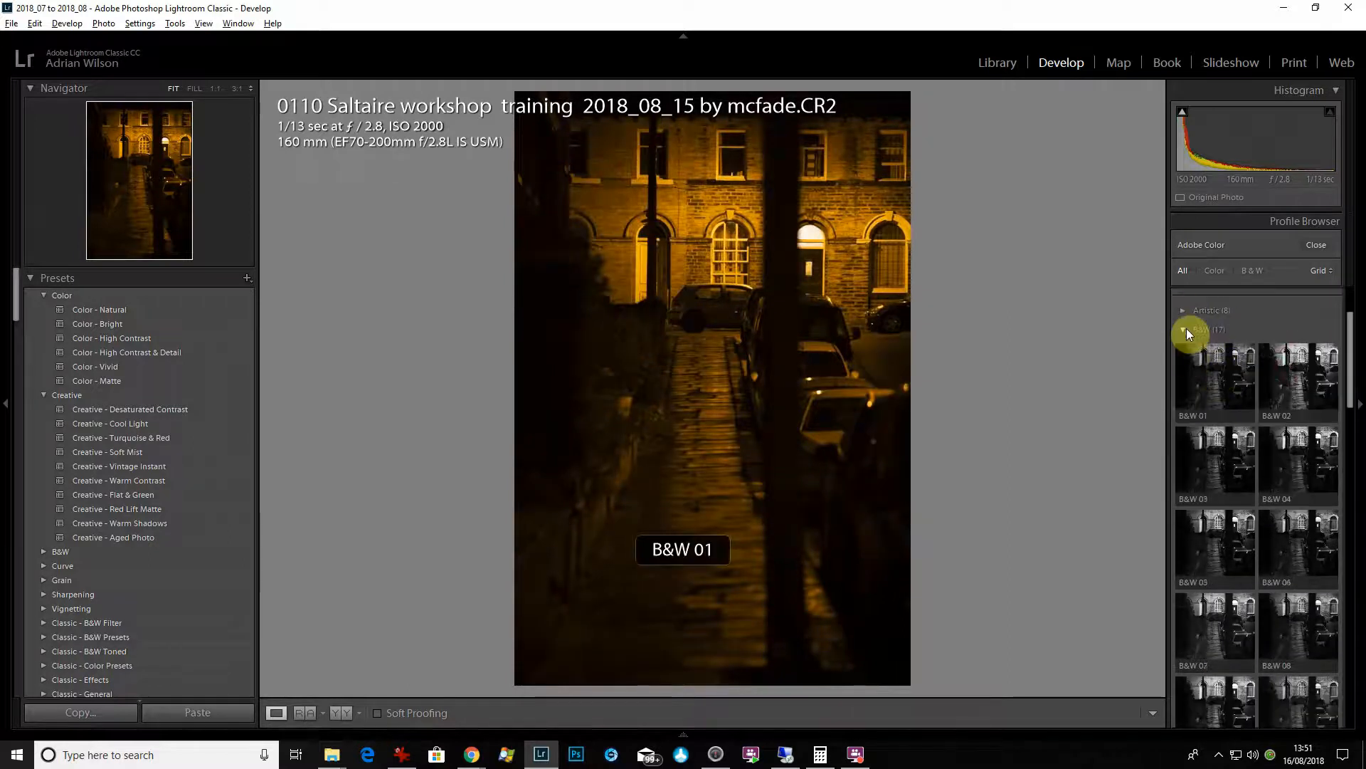
scroll(1231, 400, down, 5)
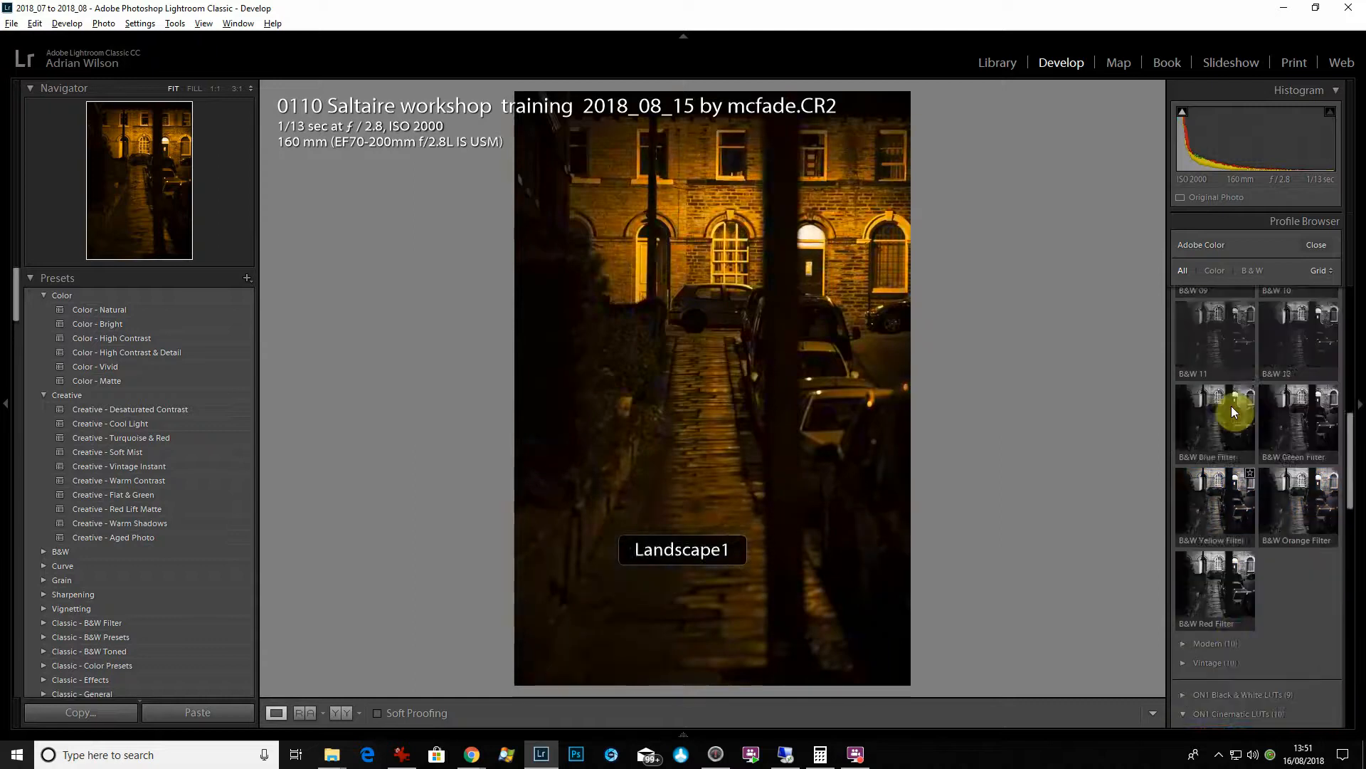
scroll(1234, 411, up, 5)
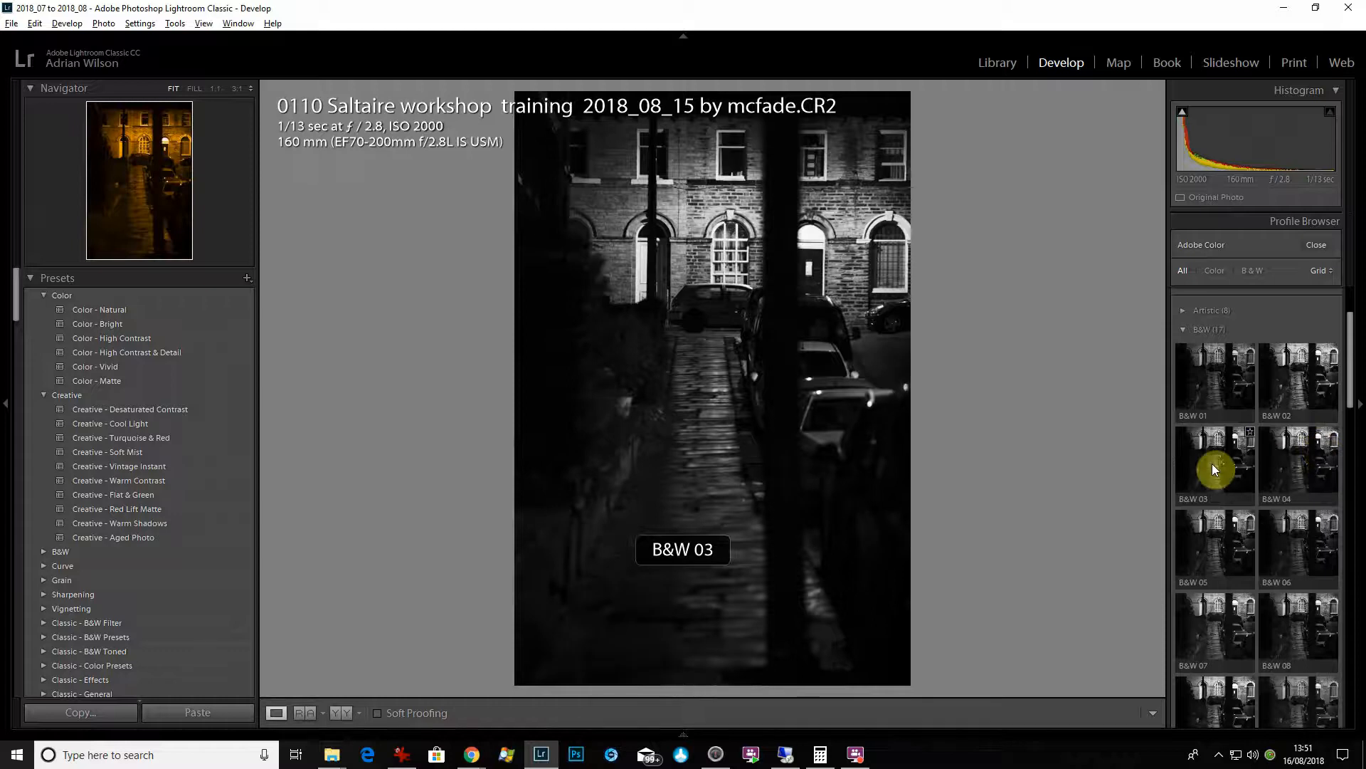
scroll(1302, 564, down, 6)
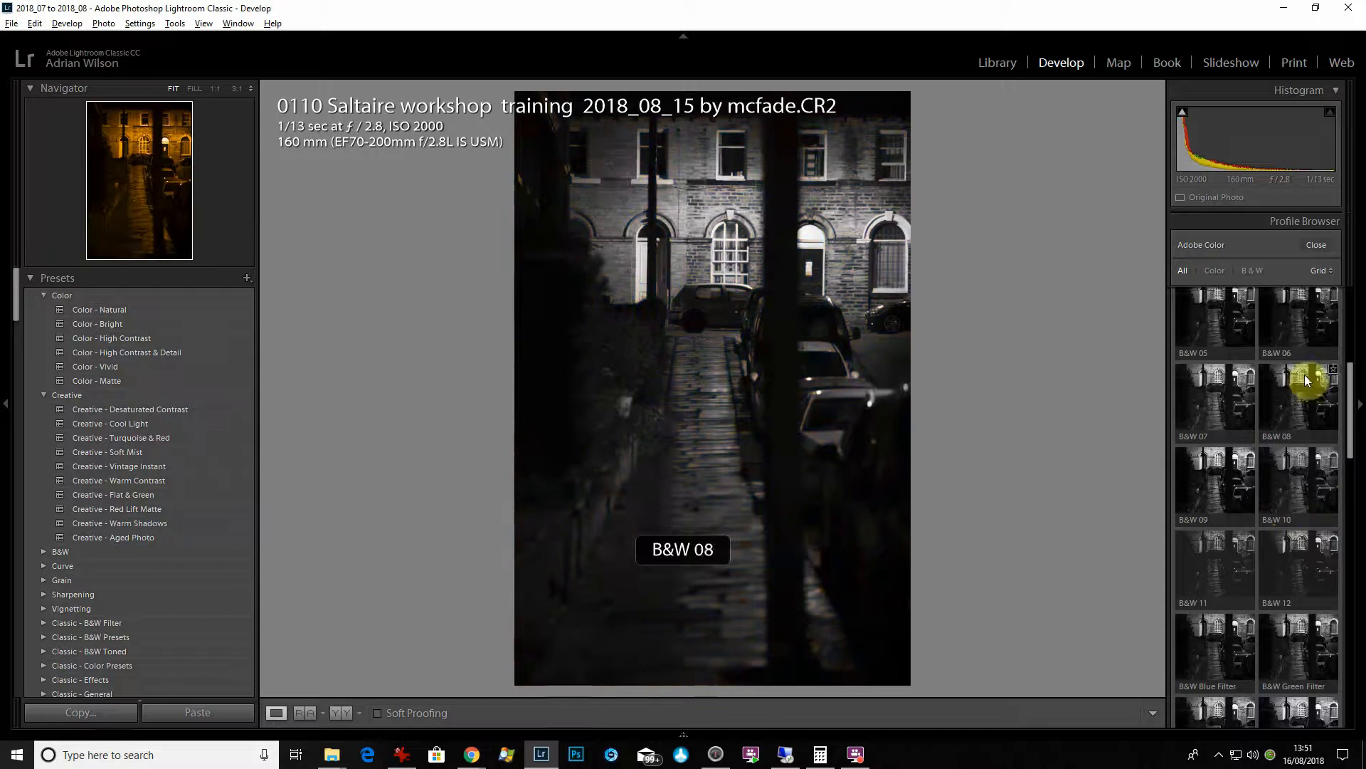
- Try the B&W 08, B&W 10 and B&W 12 profiles on the photo
click(1304, 322)
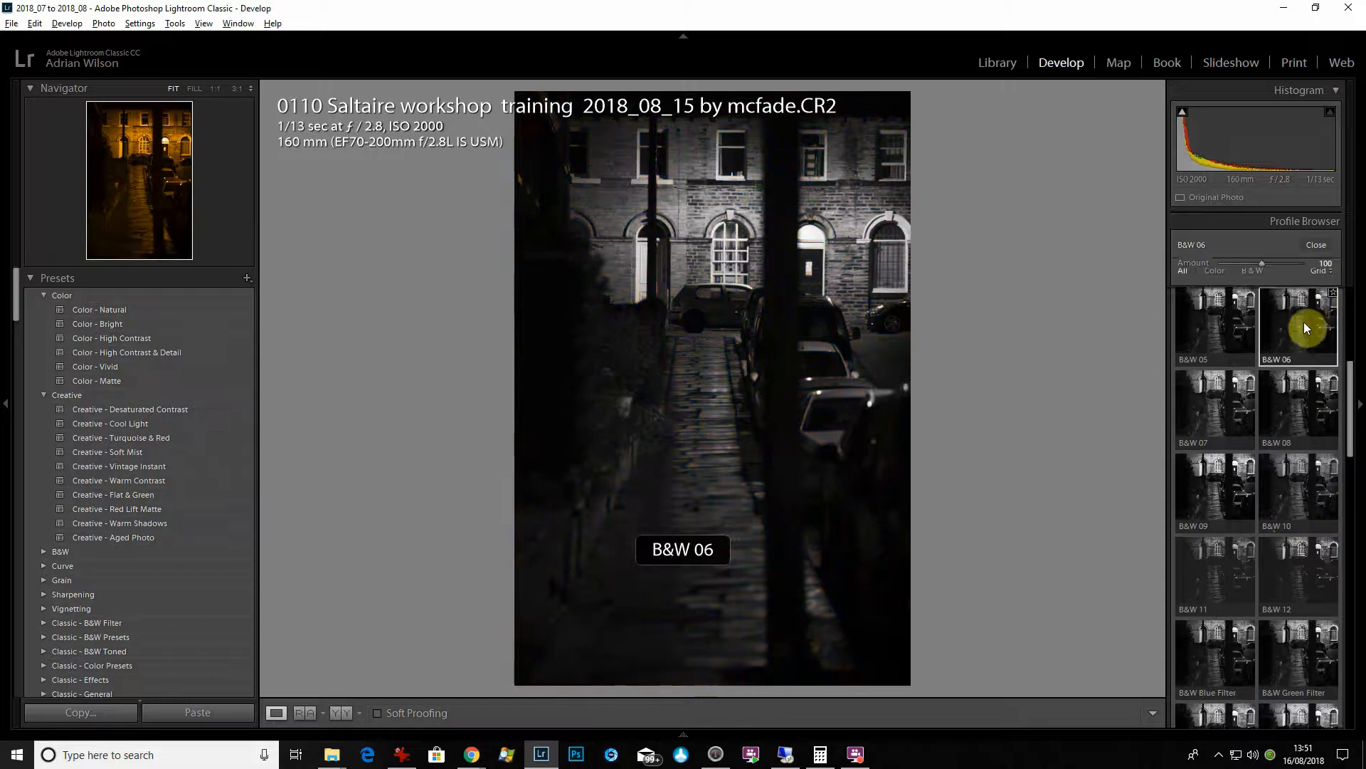
click(1316, 490)
click(1302, 604)
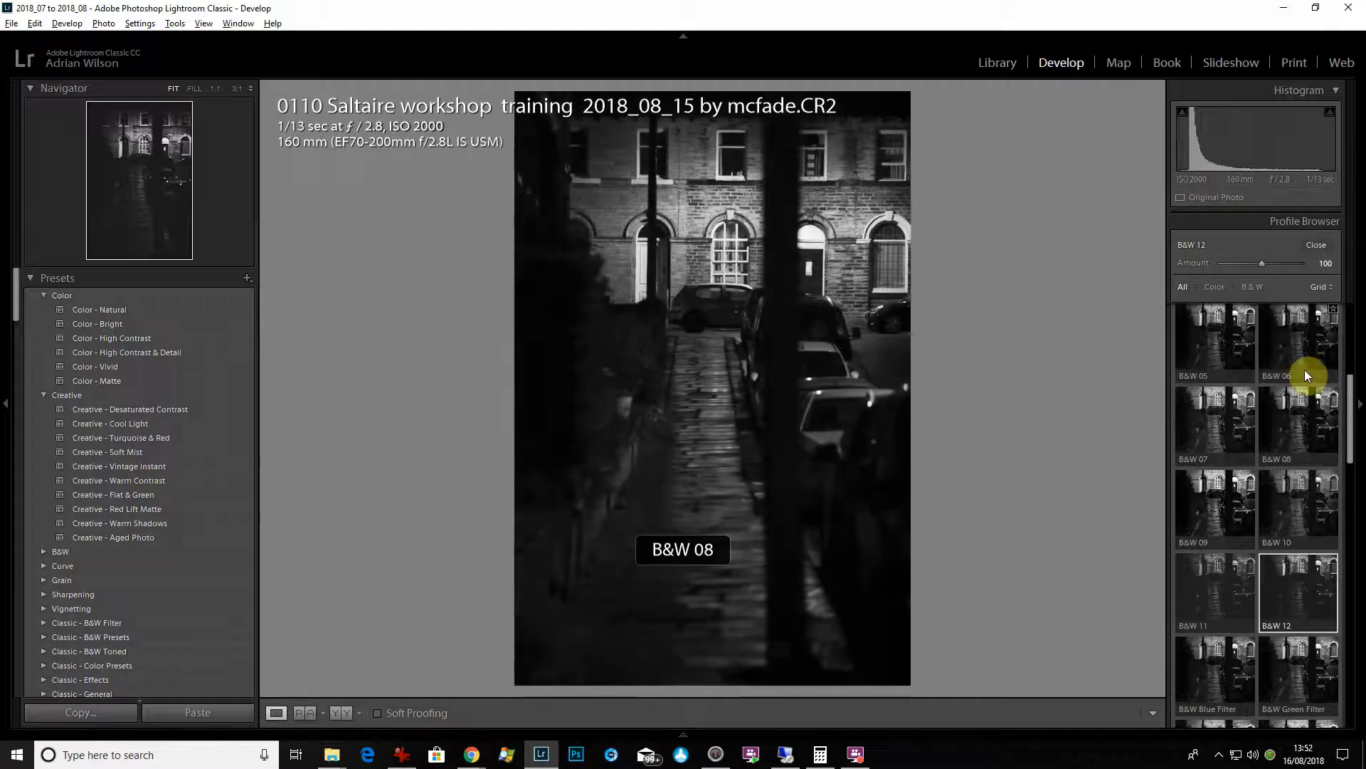
- Apply the B&W 02 profile with its Amount at 148 and close the Profile Browser
scroll(1305, 344, up, 2)
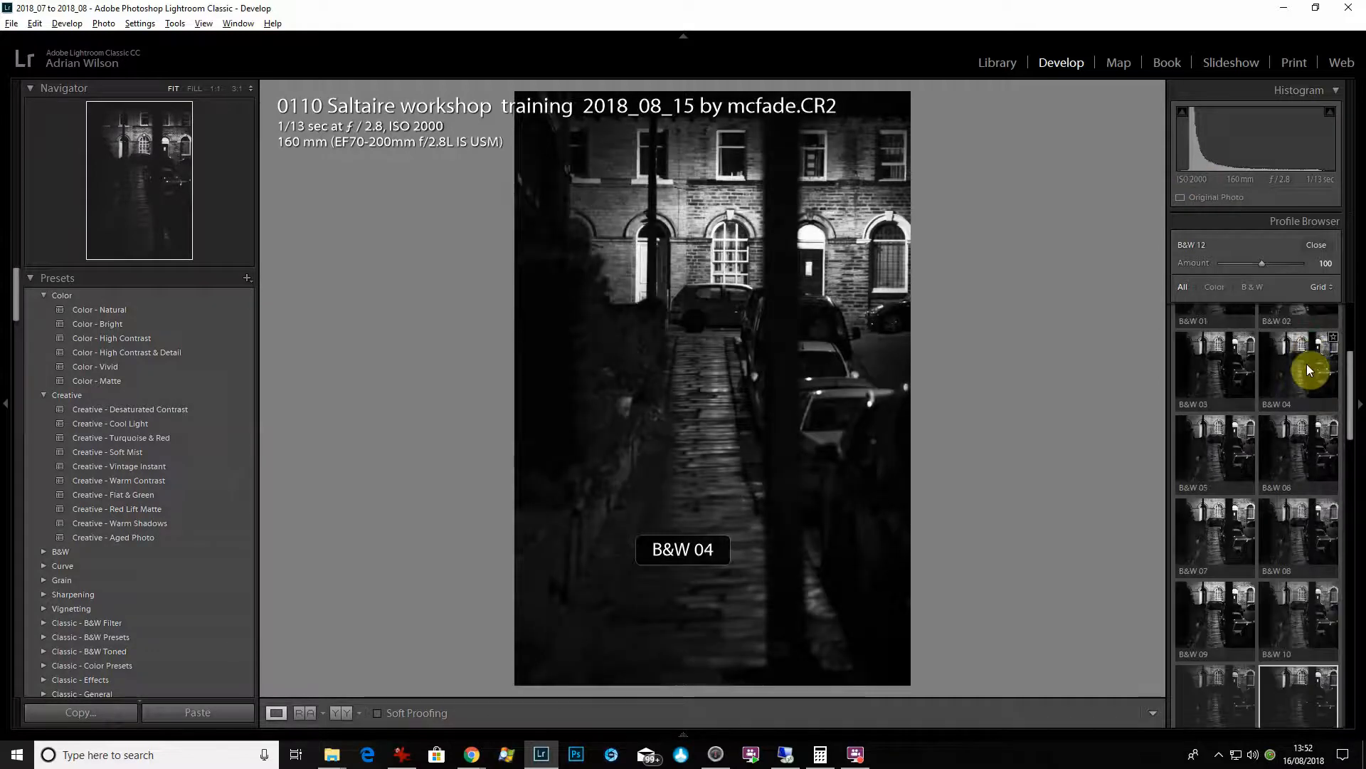
scroll(1307, 365, up, 1)
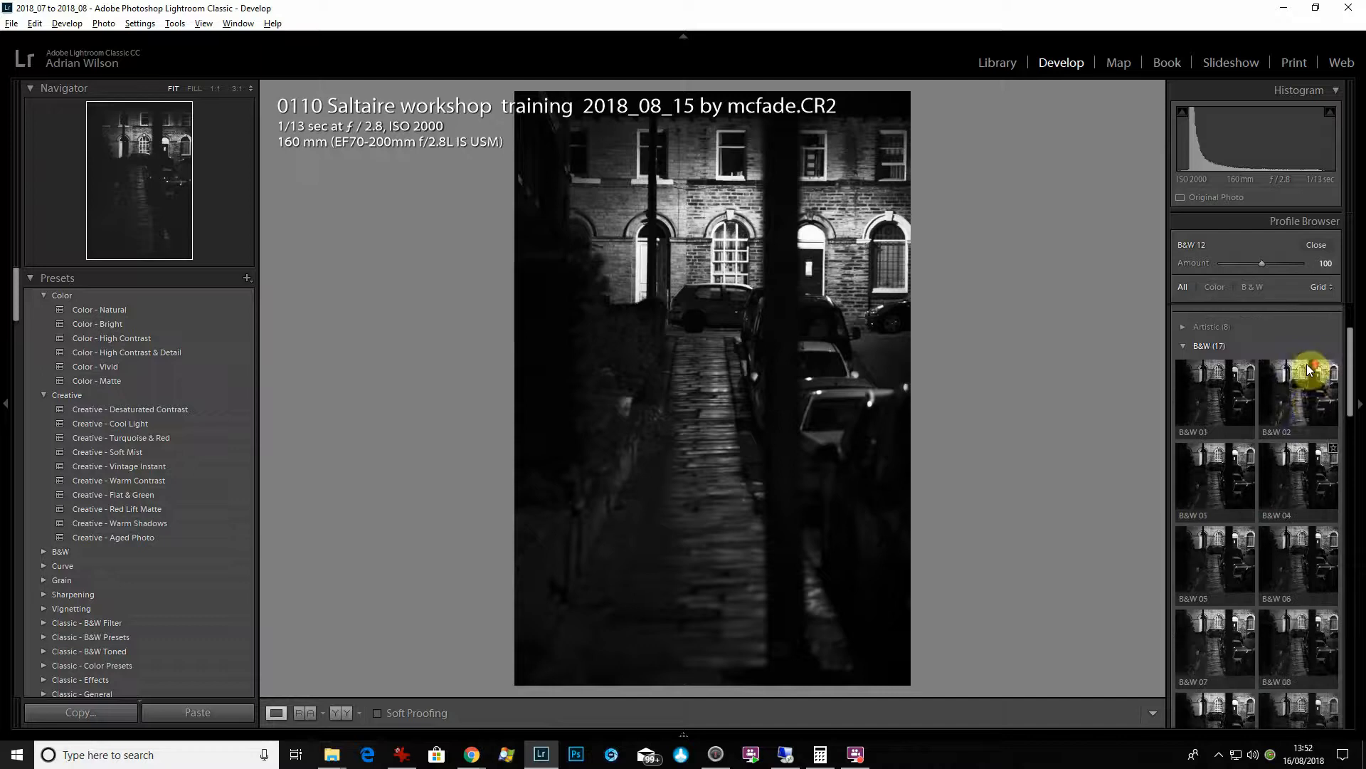
click(1308, 400)
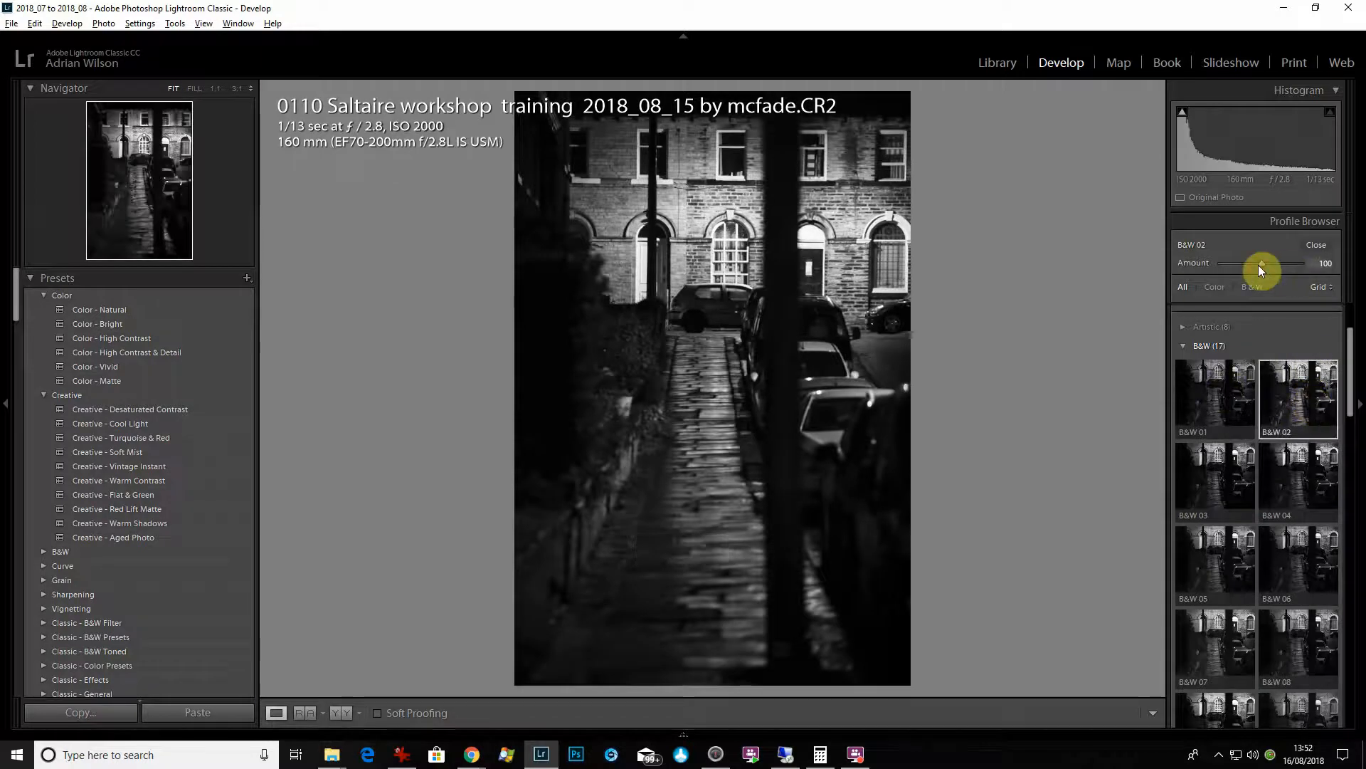
mouse_move(1259, 264)
mouse_down()
mouse_move(1203, 275)
mouse_move(1280, 271)
mouse_up()
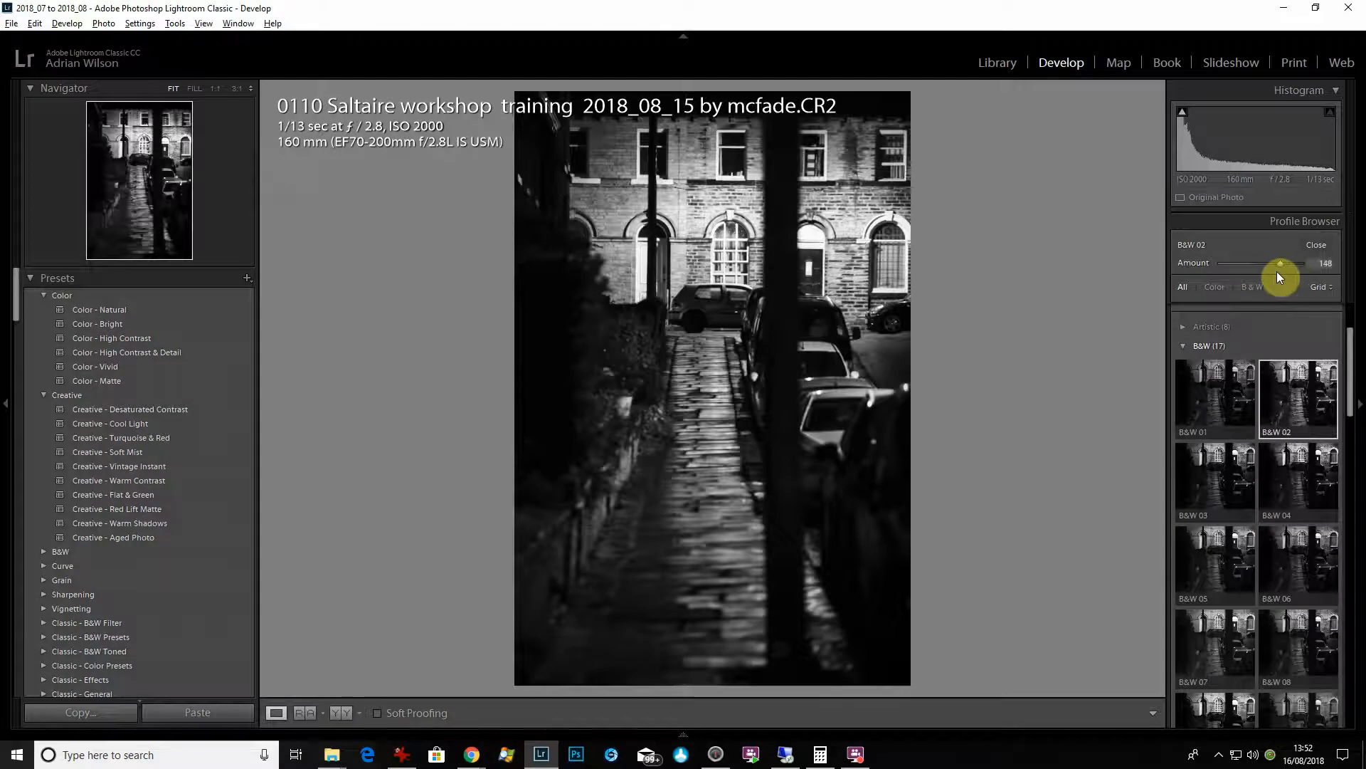
click(1317, 246)
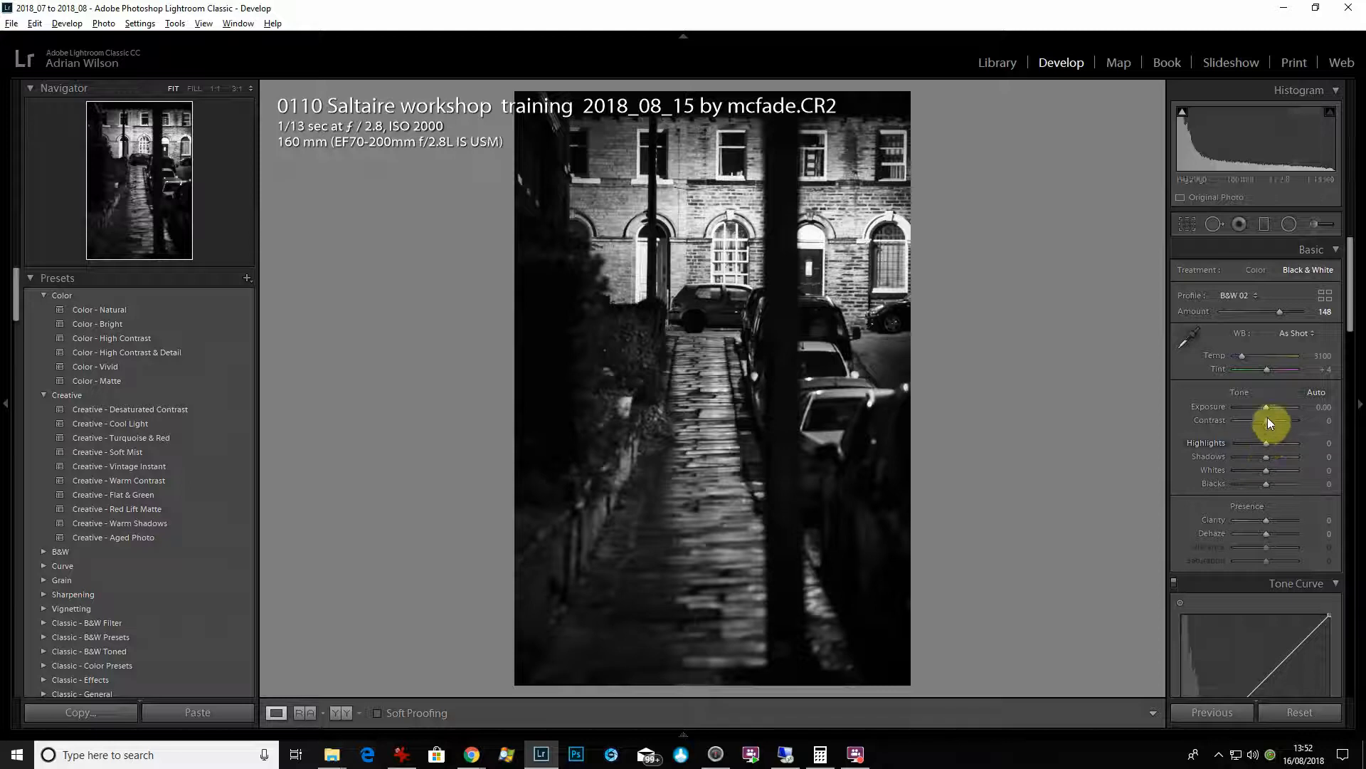
- Set Highlights to -72, Shadows to -48, Whites to +27 and Clarity to +41 in the basic adjustments
click(1266, 442)
drag(1266, 443, 1251, 490)
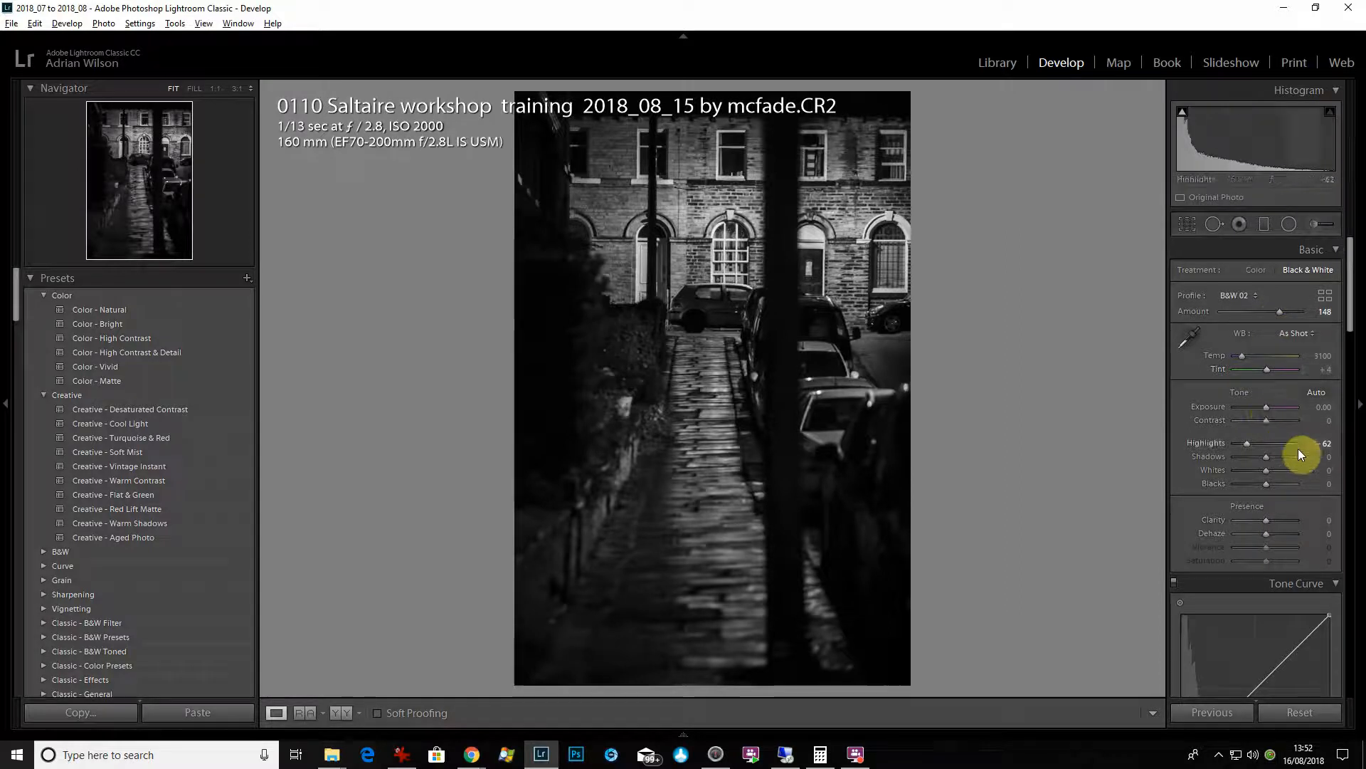
mouse_move(1269, 457)
mouse_down()
mouse_move(1317, 463)
mouse_move(1207, 474)
mouse_move(1308, 478)
mouse_move(1252, 478)
mouse_up()
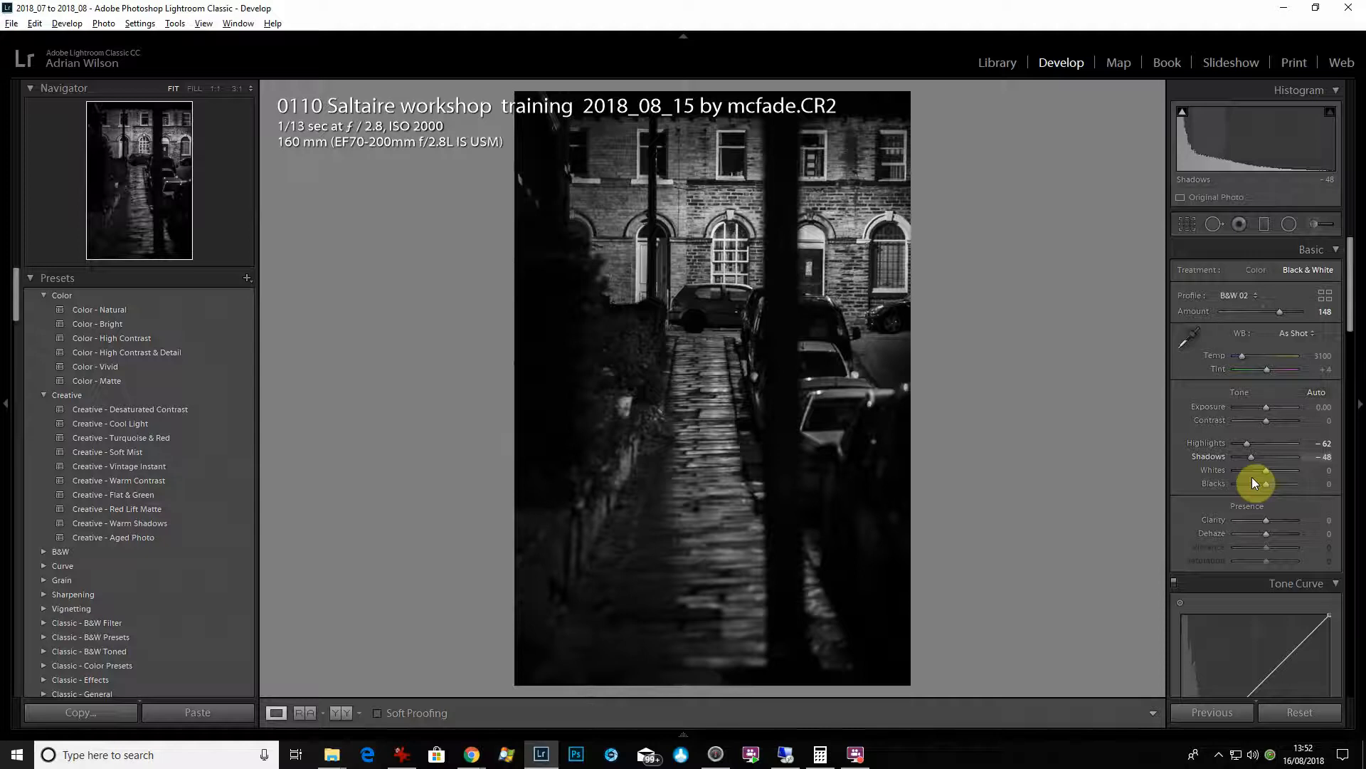
drag(1270, 472, 1275, 472)
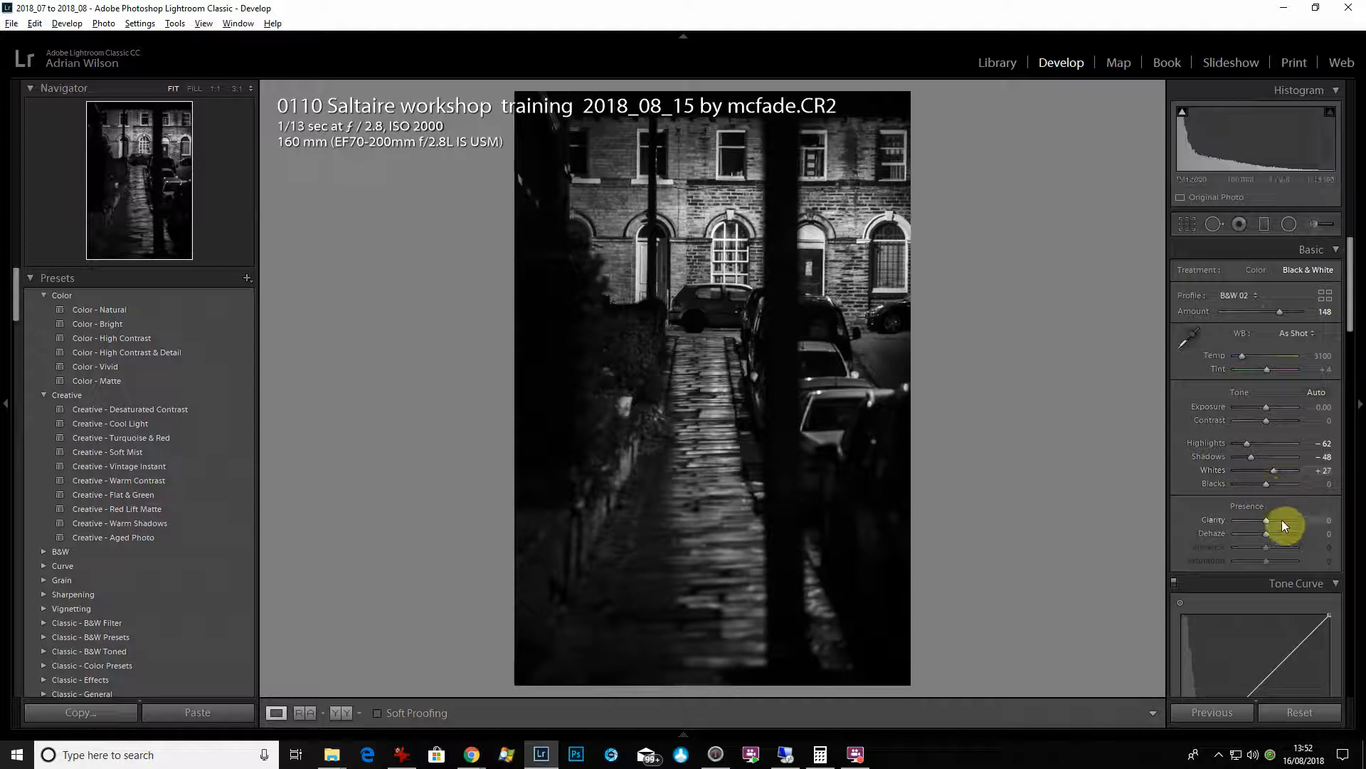
drag(1285, 521, 1278, 519)
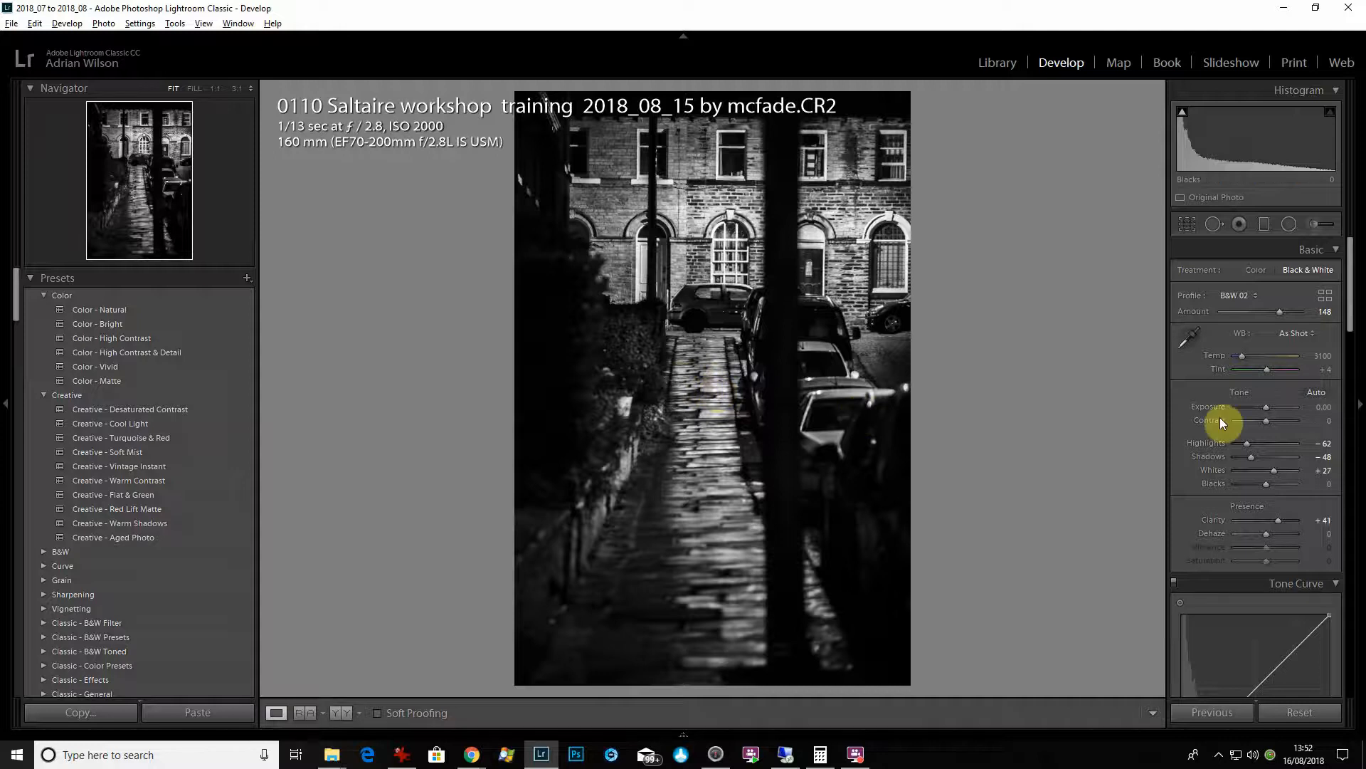
drag(1248, 442, 1245, 443)
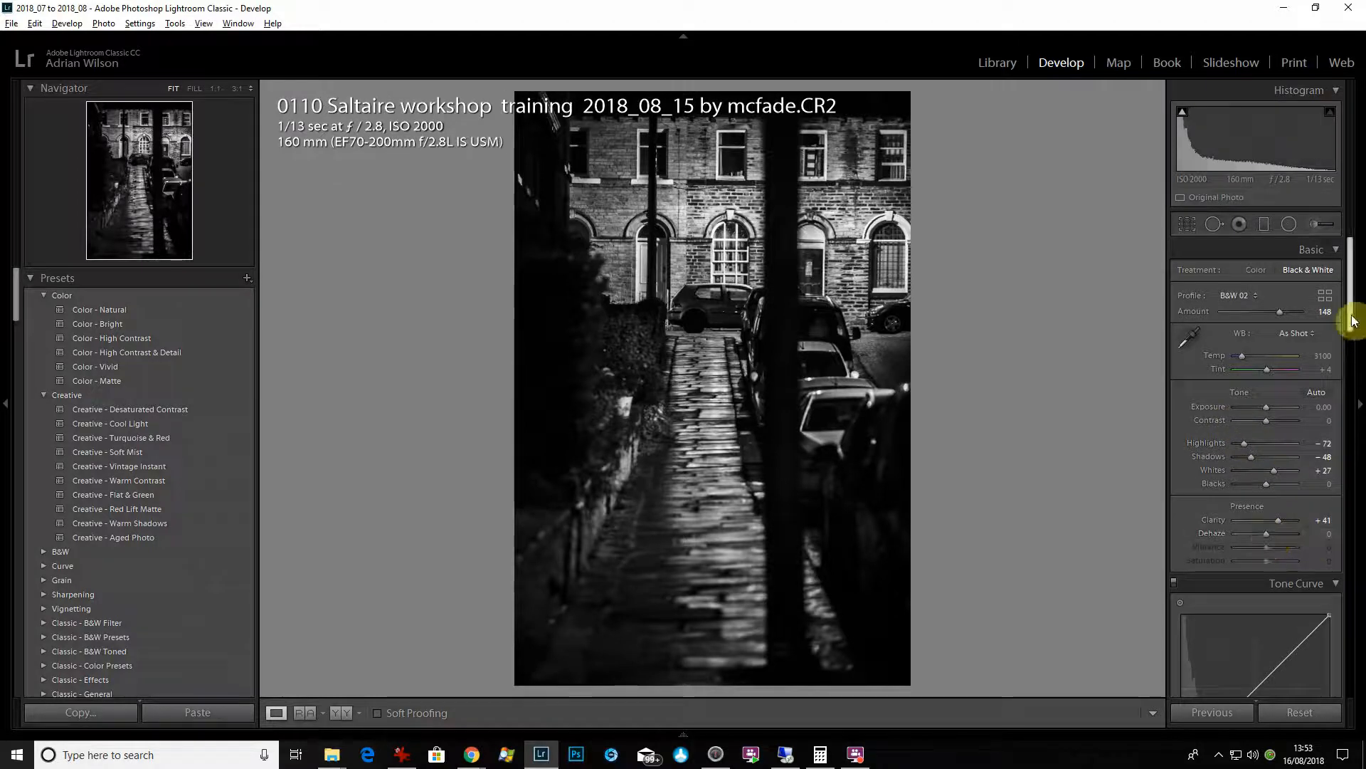
- Add a Highlight Priority post-crop vignette with Amount -25, Midpoint 29 and Feather 100
drag(1355, 336, 1361, 619)
scroll(1315, 604, down, 3)
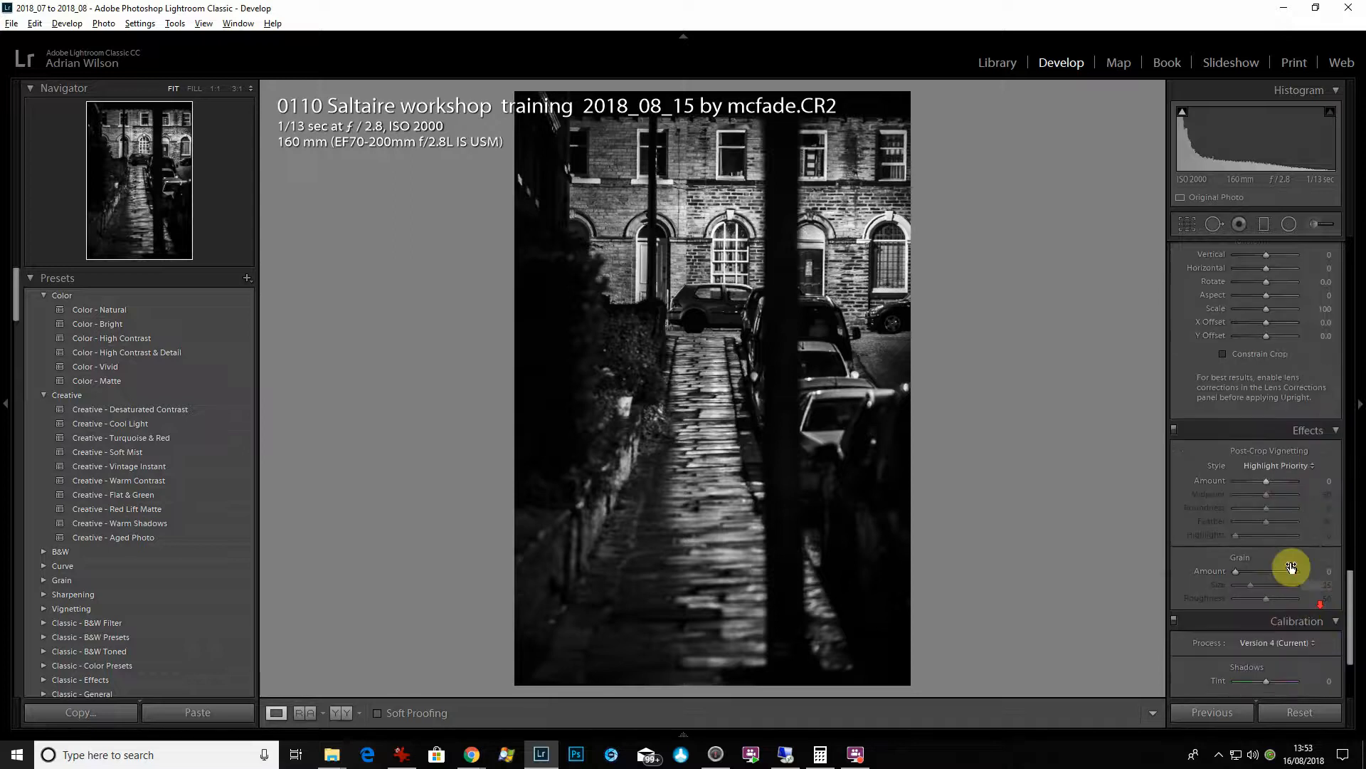
click(1258, 480)
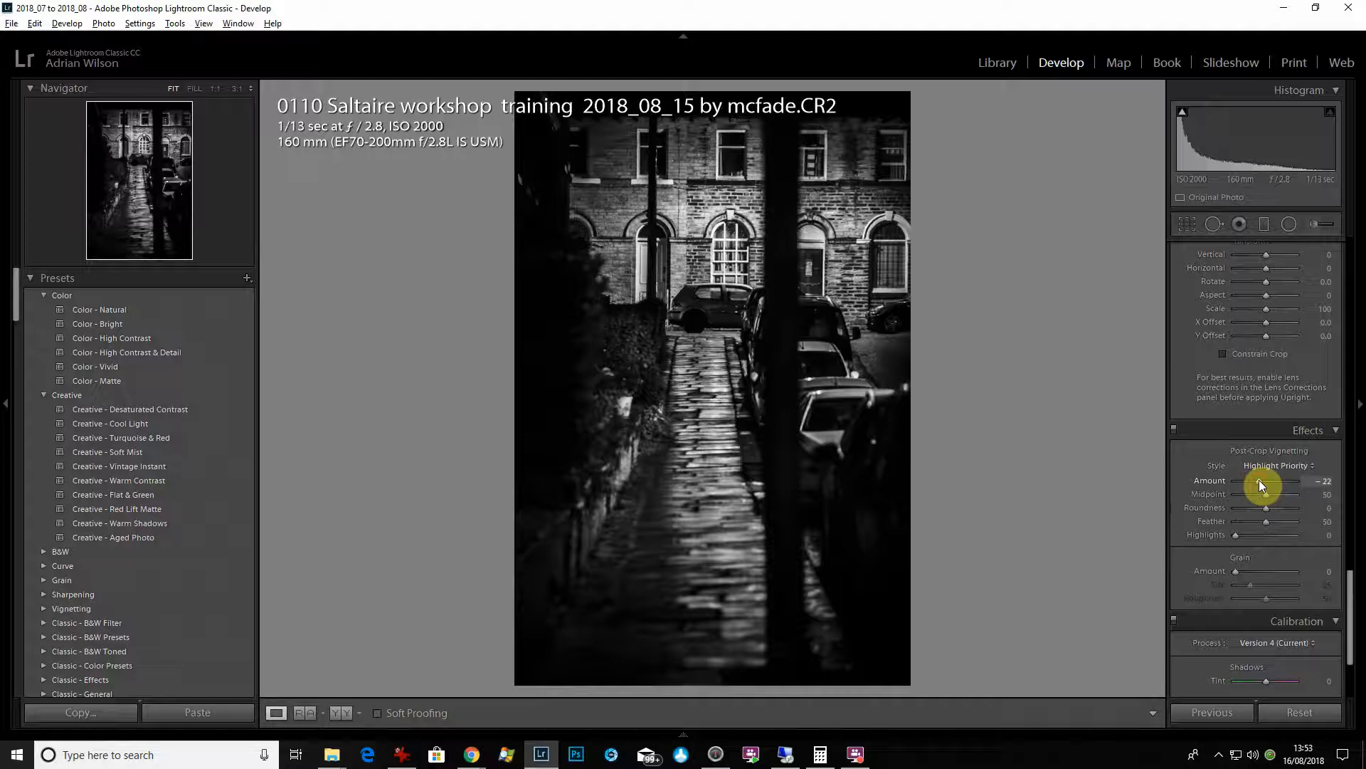
mouse_move(1258, 480)
mouse_down()
mouse_move(1249, 499)
mouse_move(1252, 484)
mouse_up()
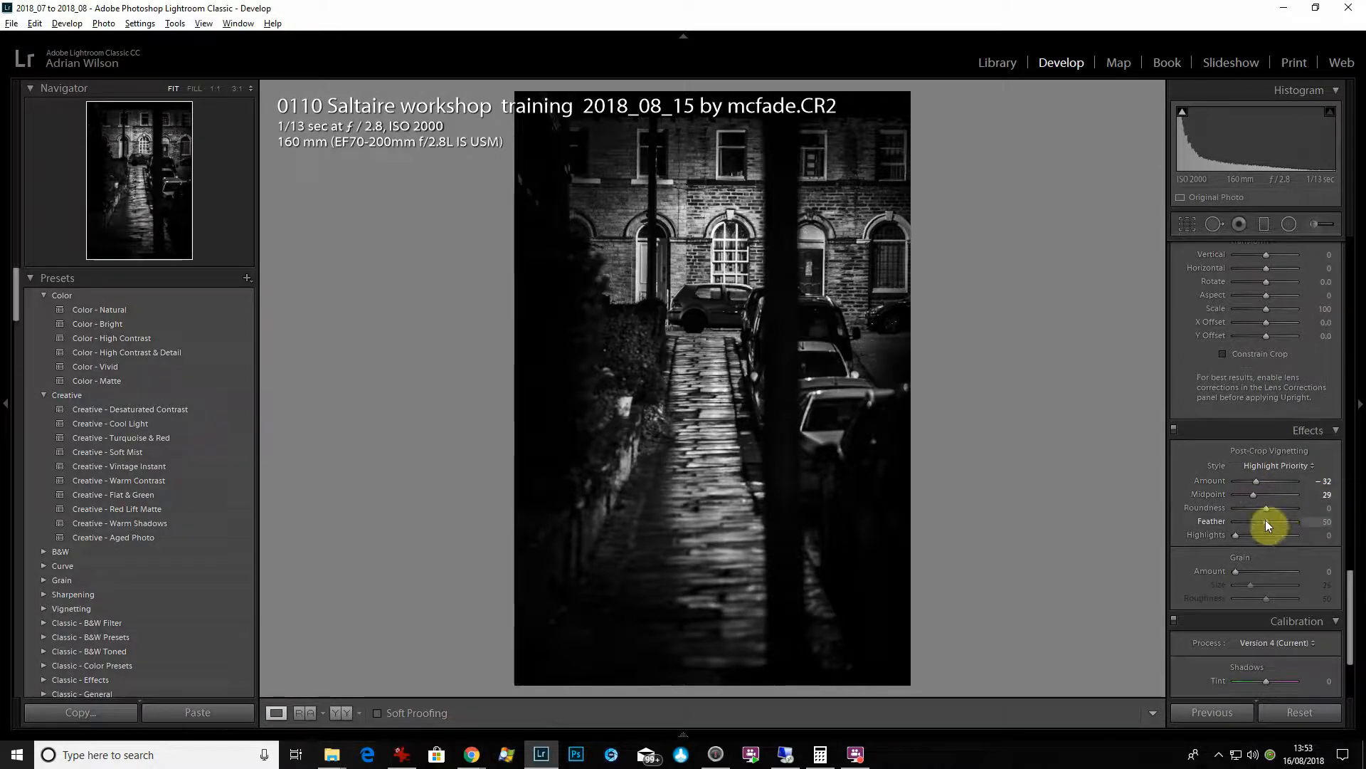
drag(1266, 524, 1351, 543)
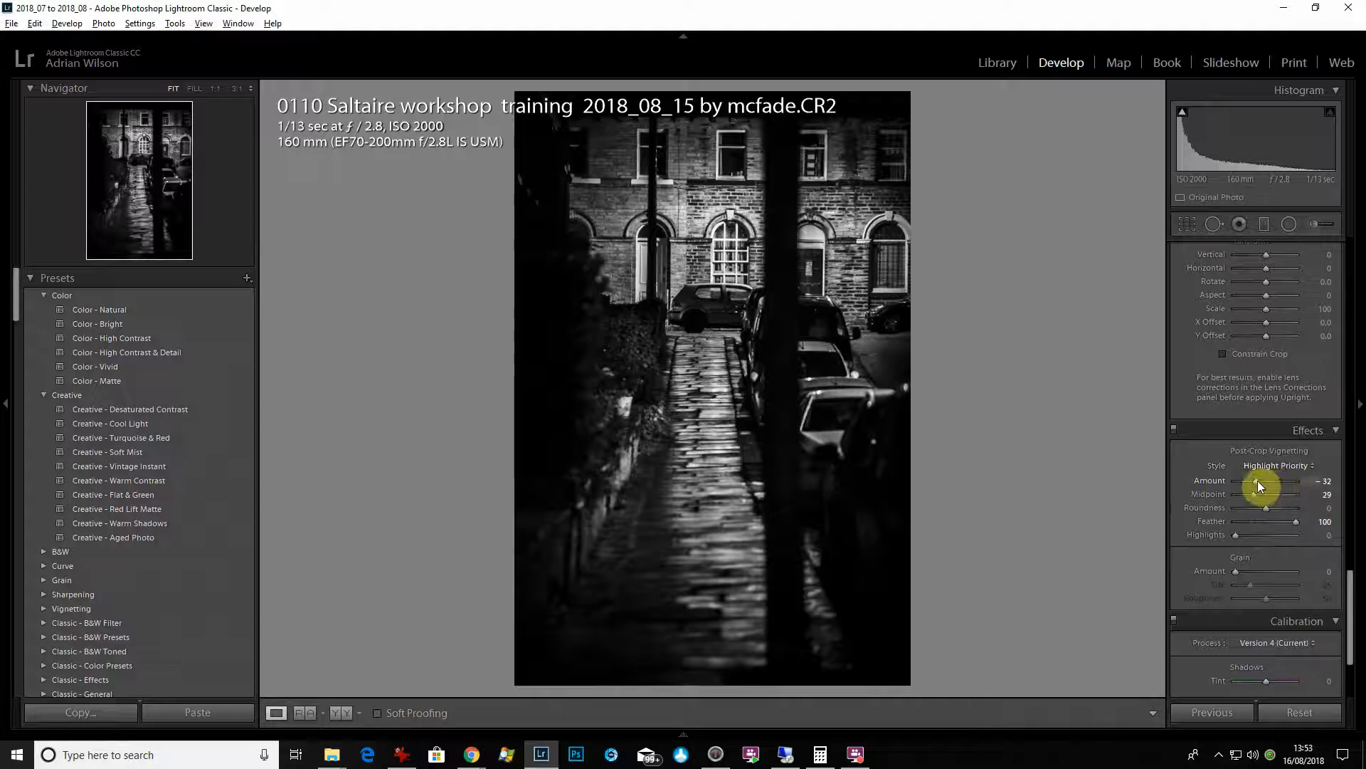
drag(1258, 481, 1259, 481)
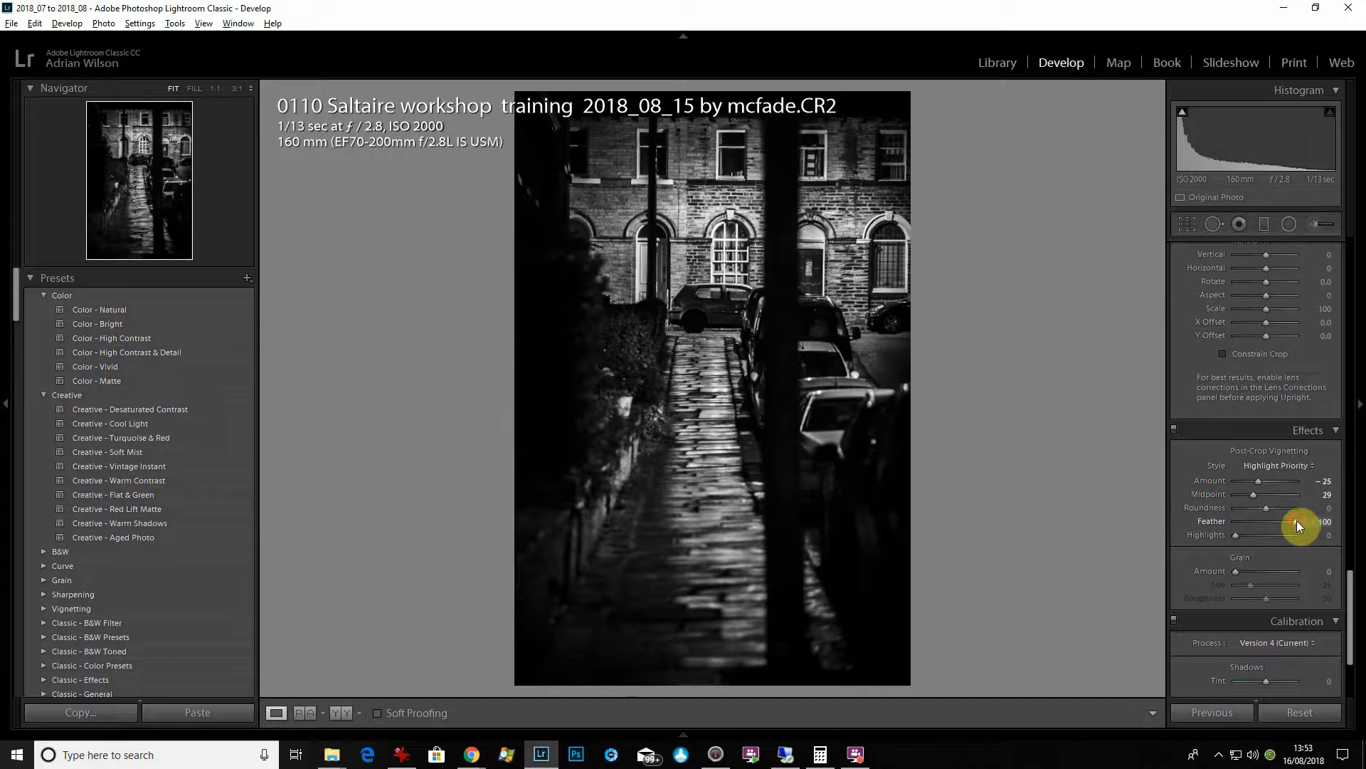
drag(1297, 521, 1326, 539)
- Try grain with Amount 52 and Size 71, inspect it on the car at 1:1, and return the Amount to 0
mouse_move(1278, 573)
mouse_down()
mouse_move(1248, 586)
mouse_move(1277, 587)
mouse_up()
click(722, 304)
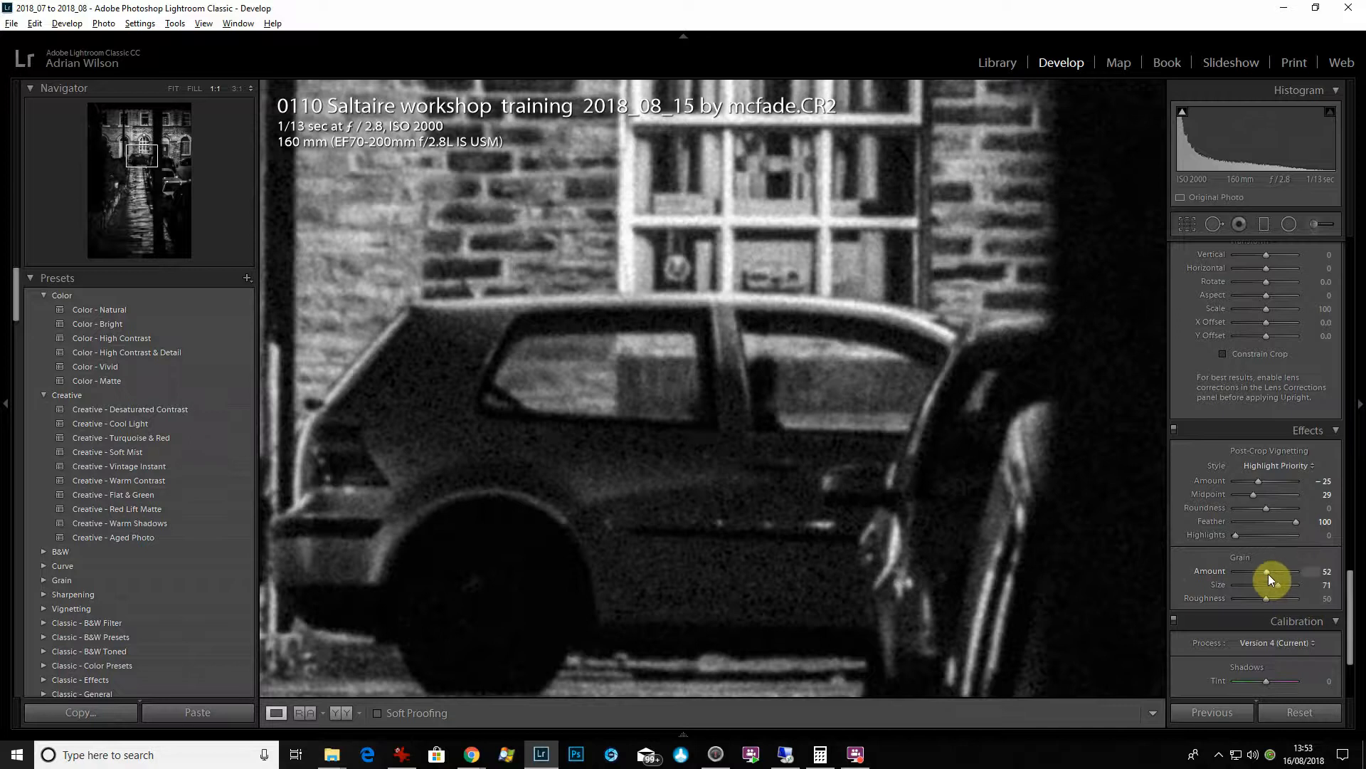
drag(1268, 573, 1170, 584)
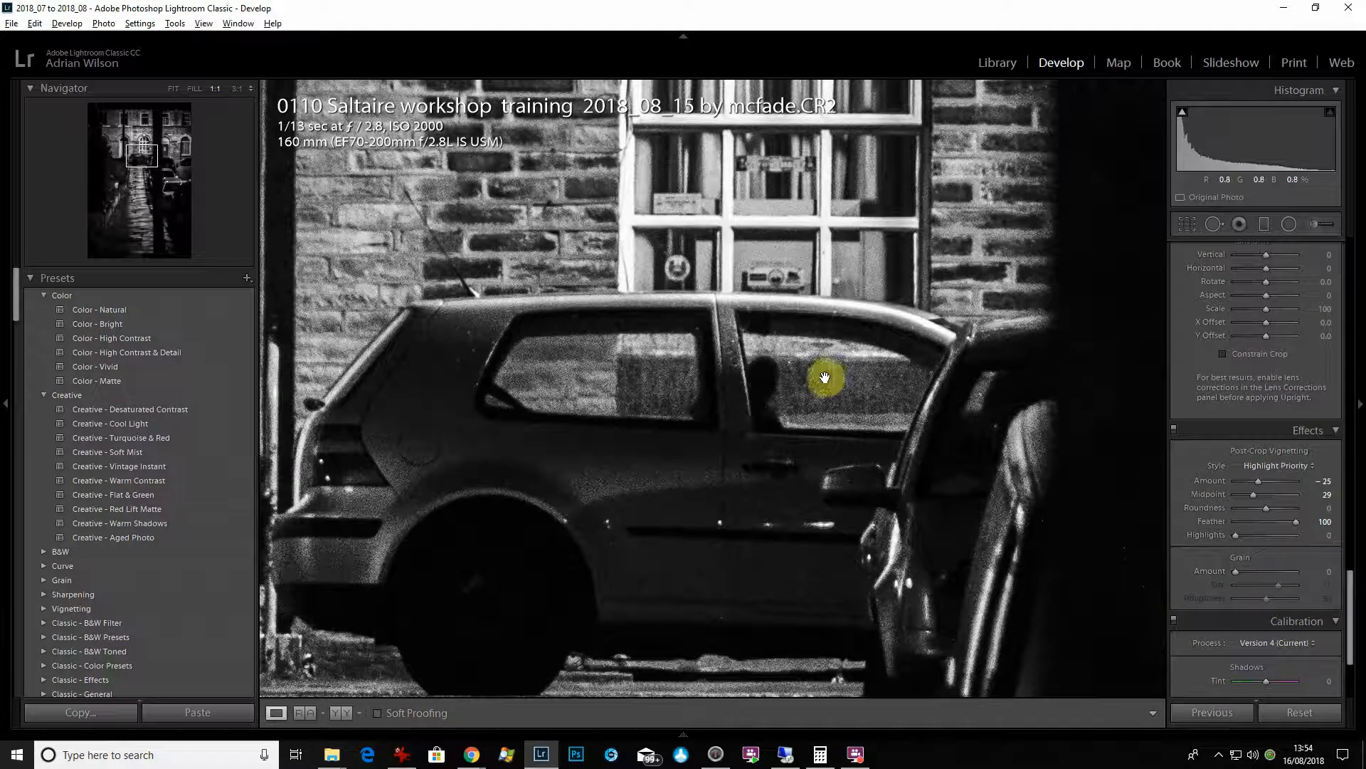
click(759, 284)
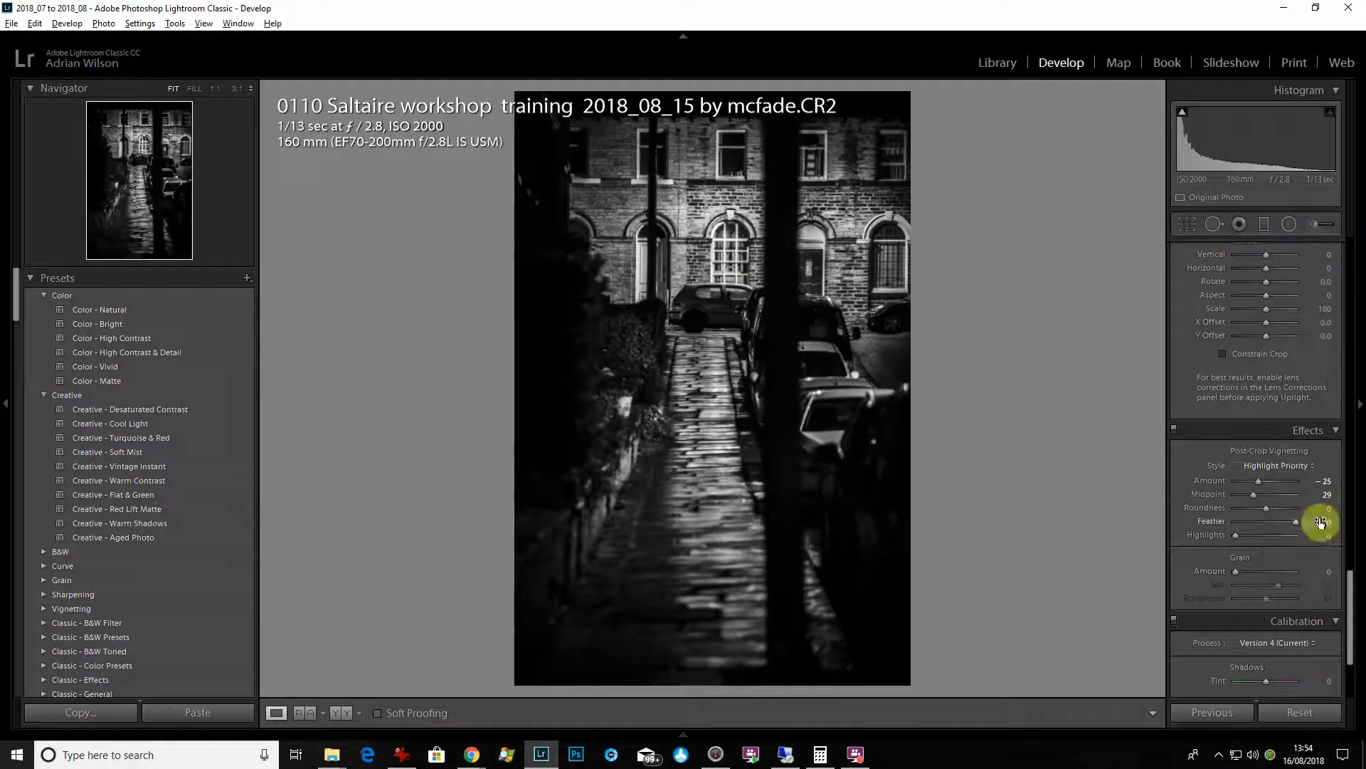
- Set the photo's Contrast to +15
scroll(1350, 653, up, 10)
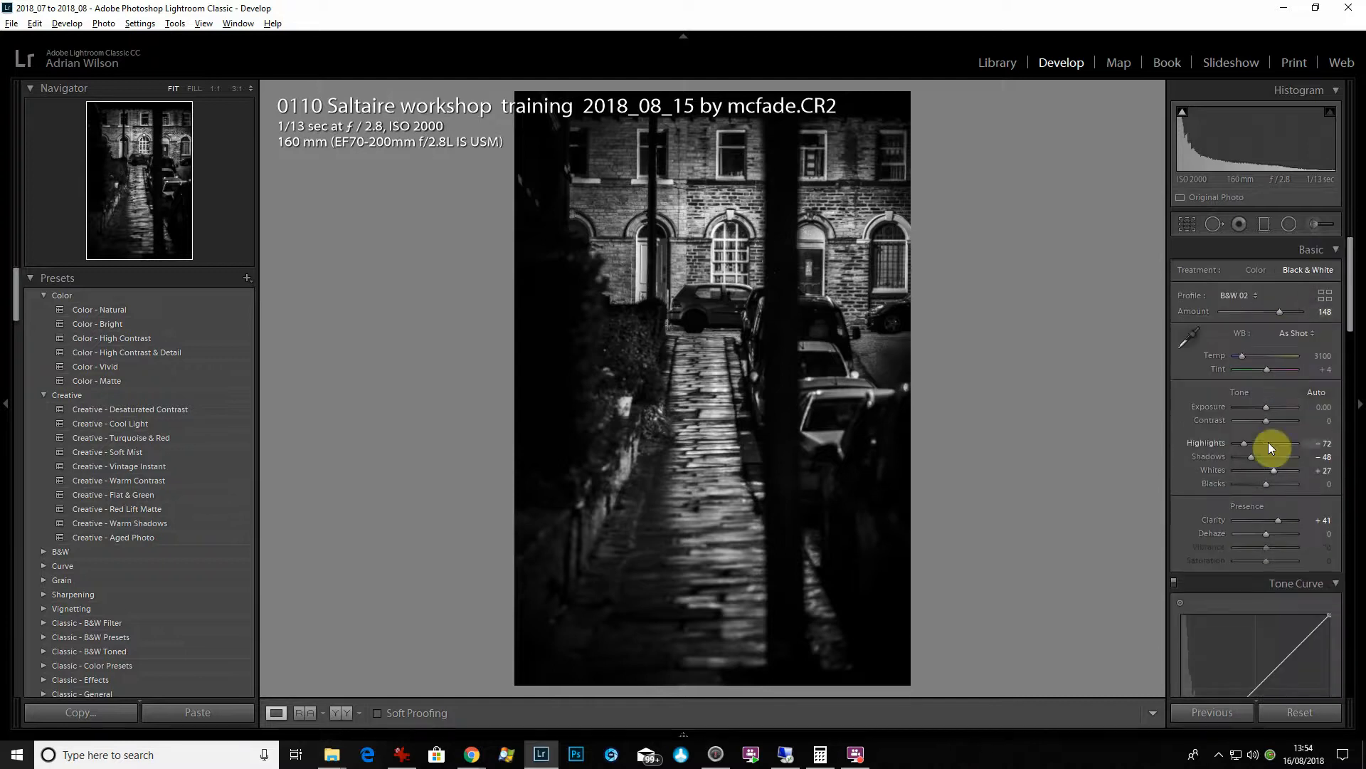
mouse_move(1276, 420)
mouse_down()
mouse_move(1244, 421)
mouse_move(1274, 425)
mouse_up()
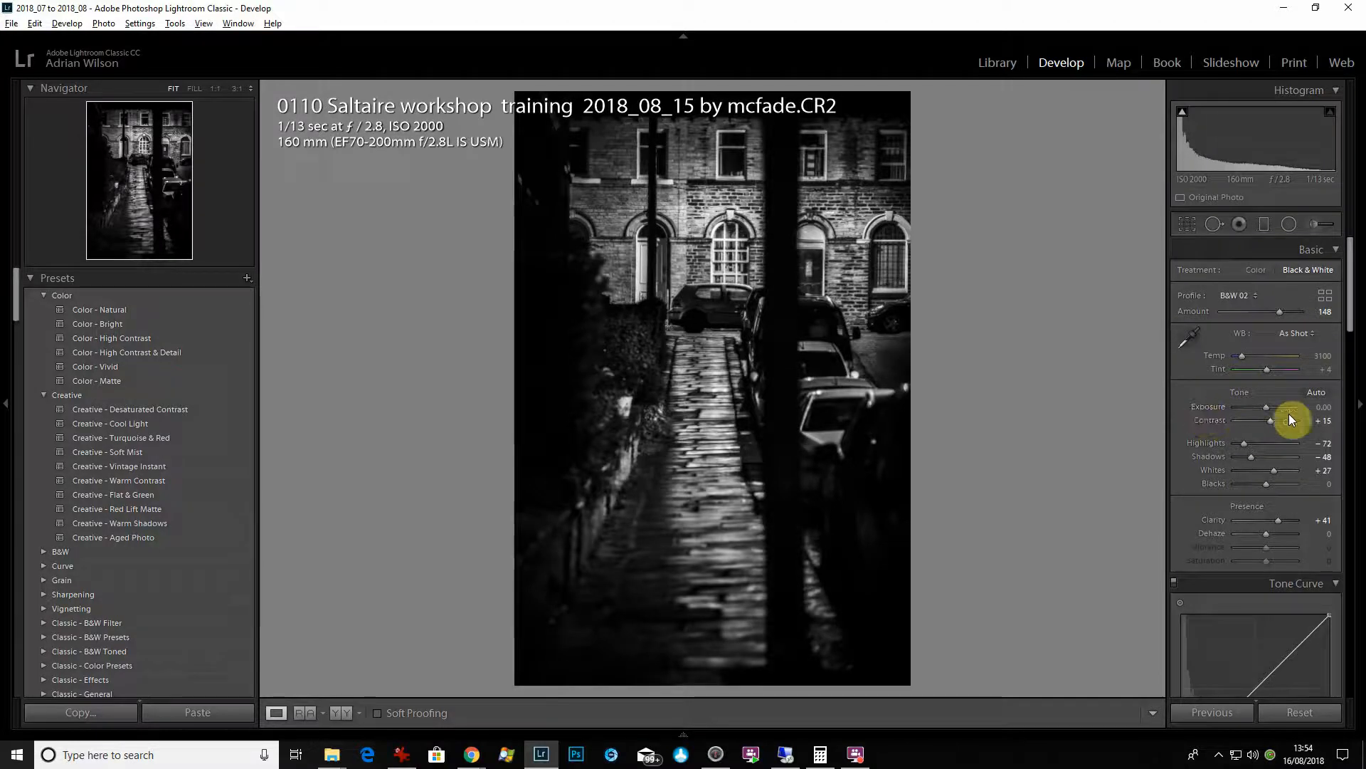
- Give the shadows a blue split tone with Hue 222 and Saturation 25, and close the colour picker
drag(1351, 292, 1360, 420)
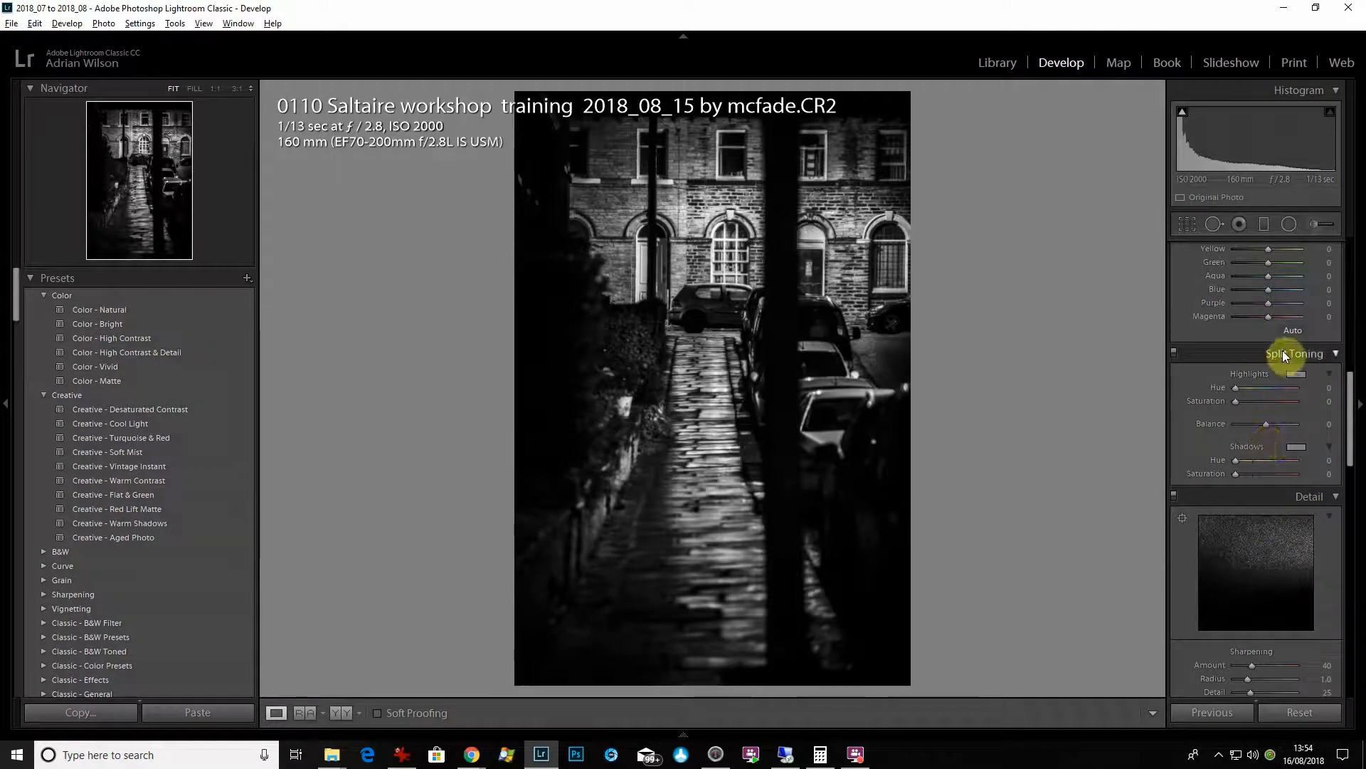
click(1297, 446)
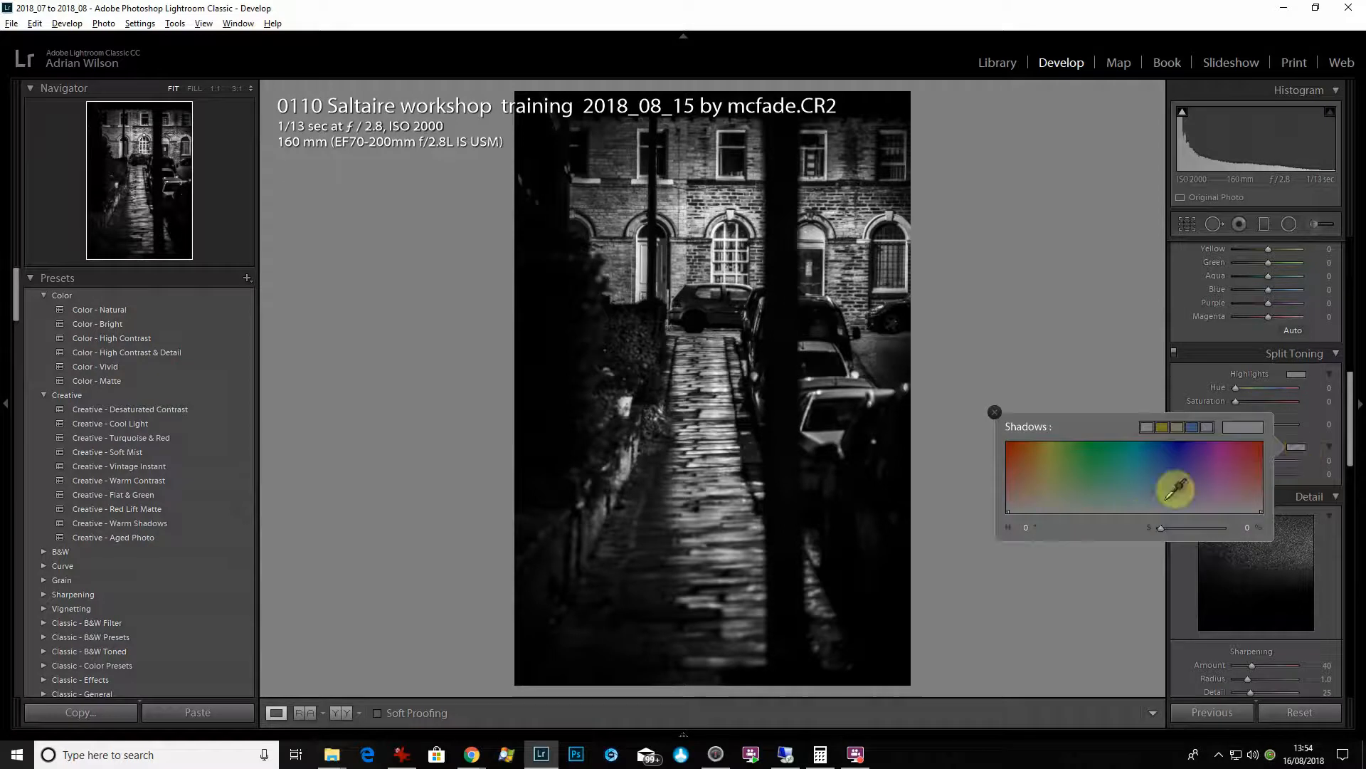
click(1014, 449)
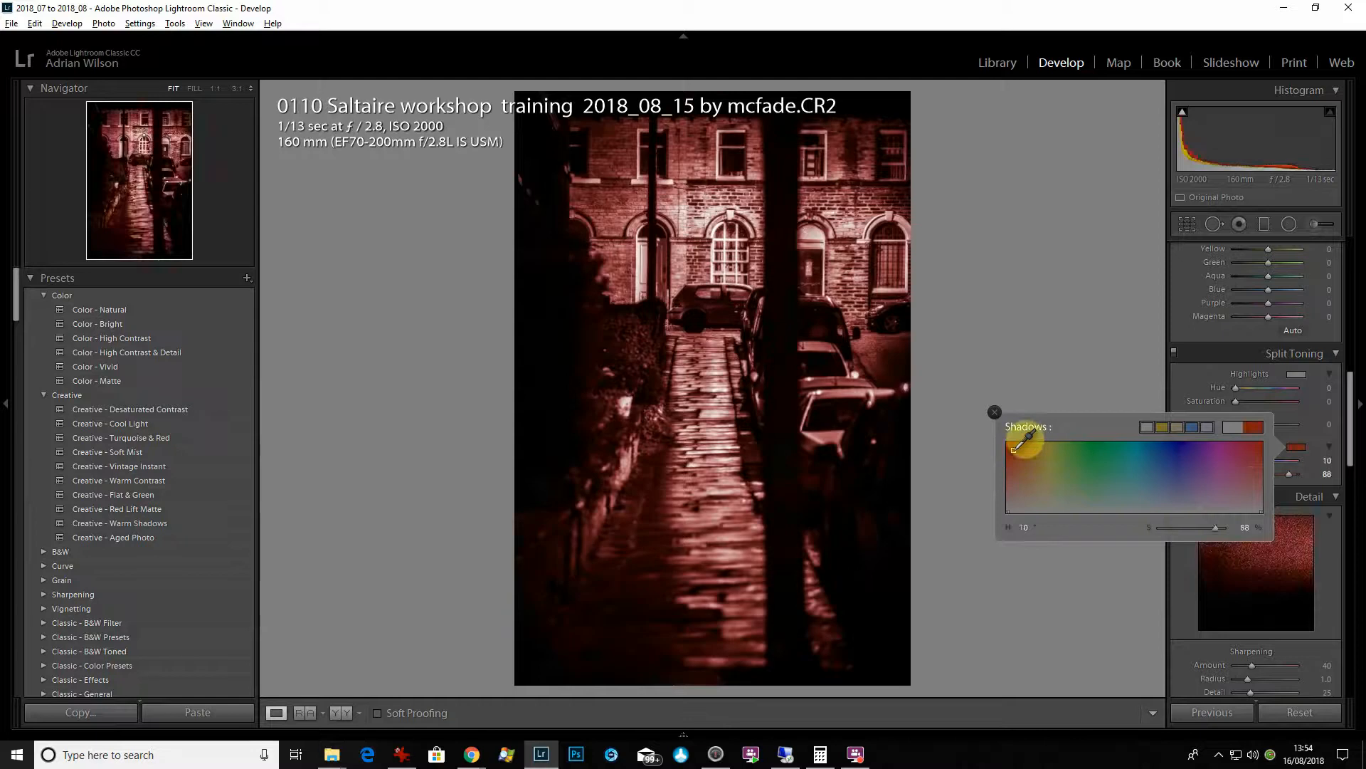
click(1104, 456)
drag(1134, 463, 1163, 494)
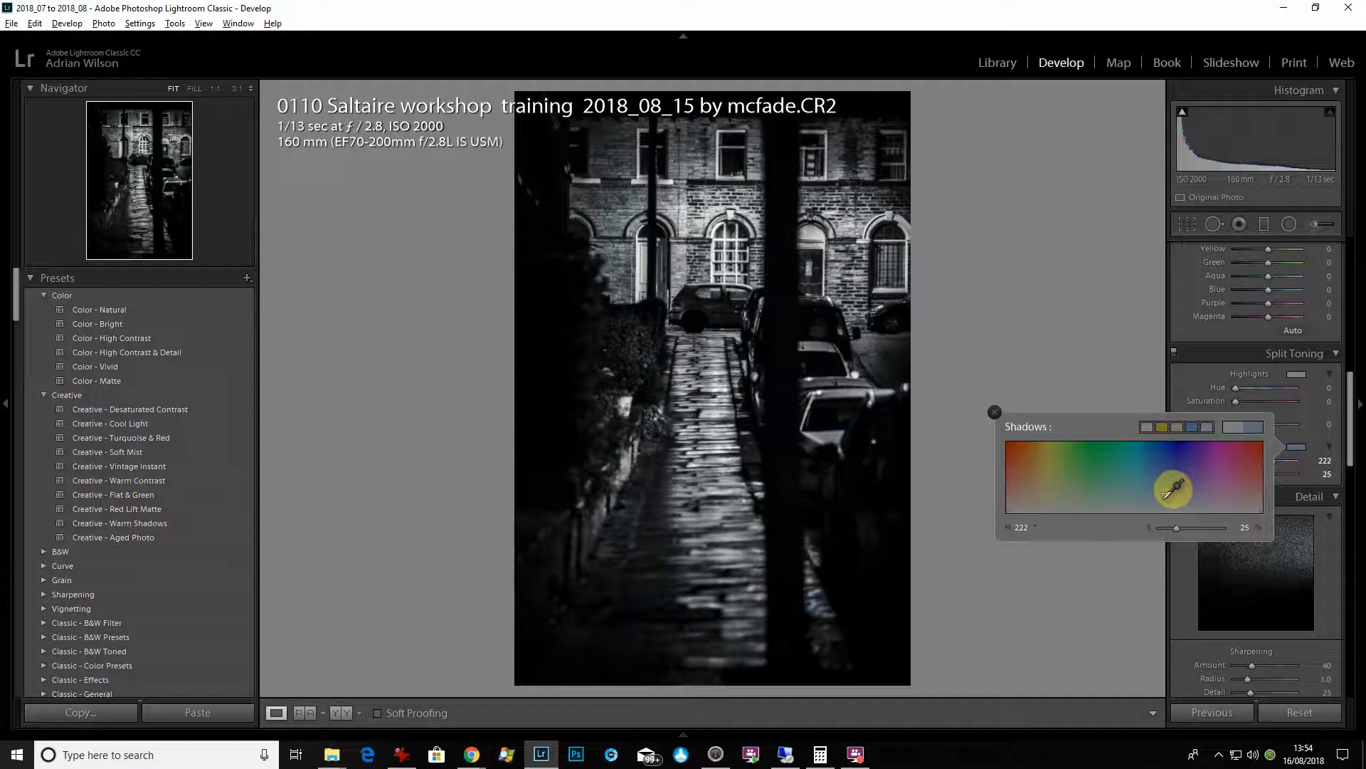
click(1192, 13)
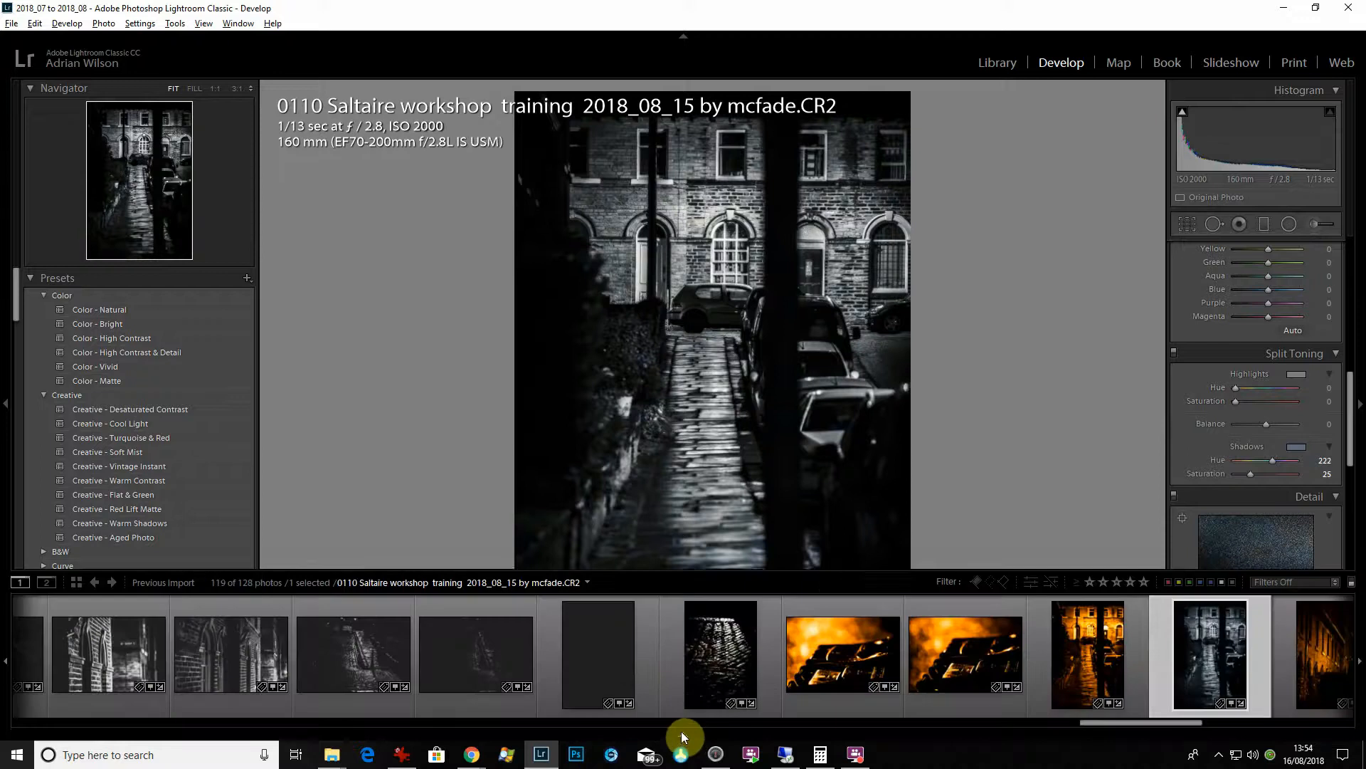
- Show the filmstrip and create a virtual copy of the toned street photo
click(681, 733)
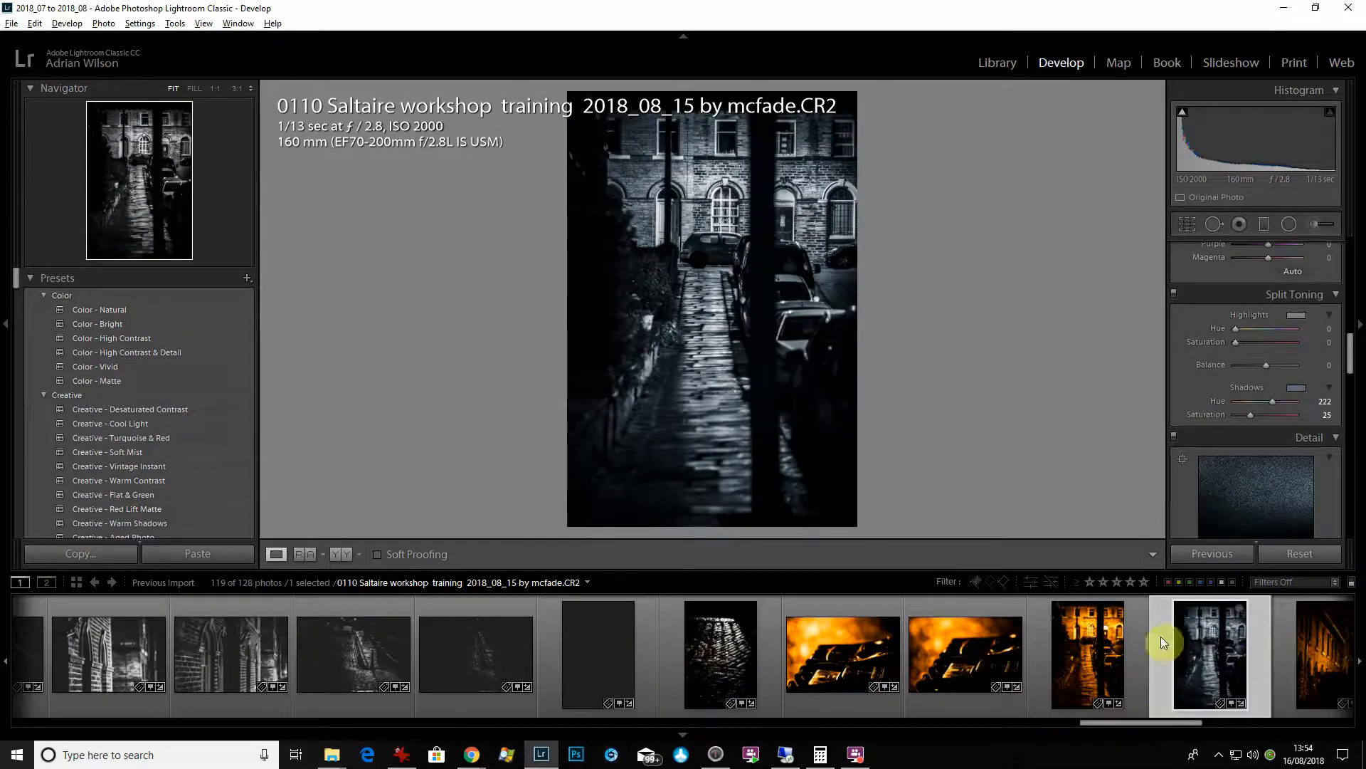
right_click(1193, 652)
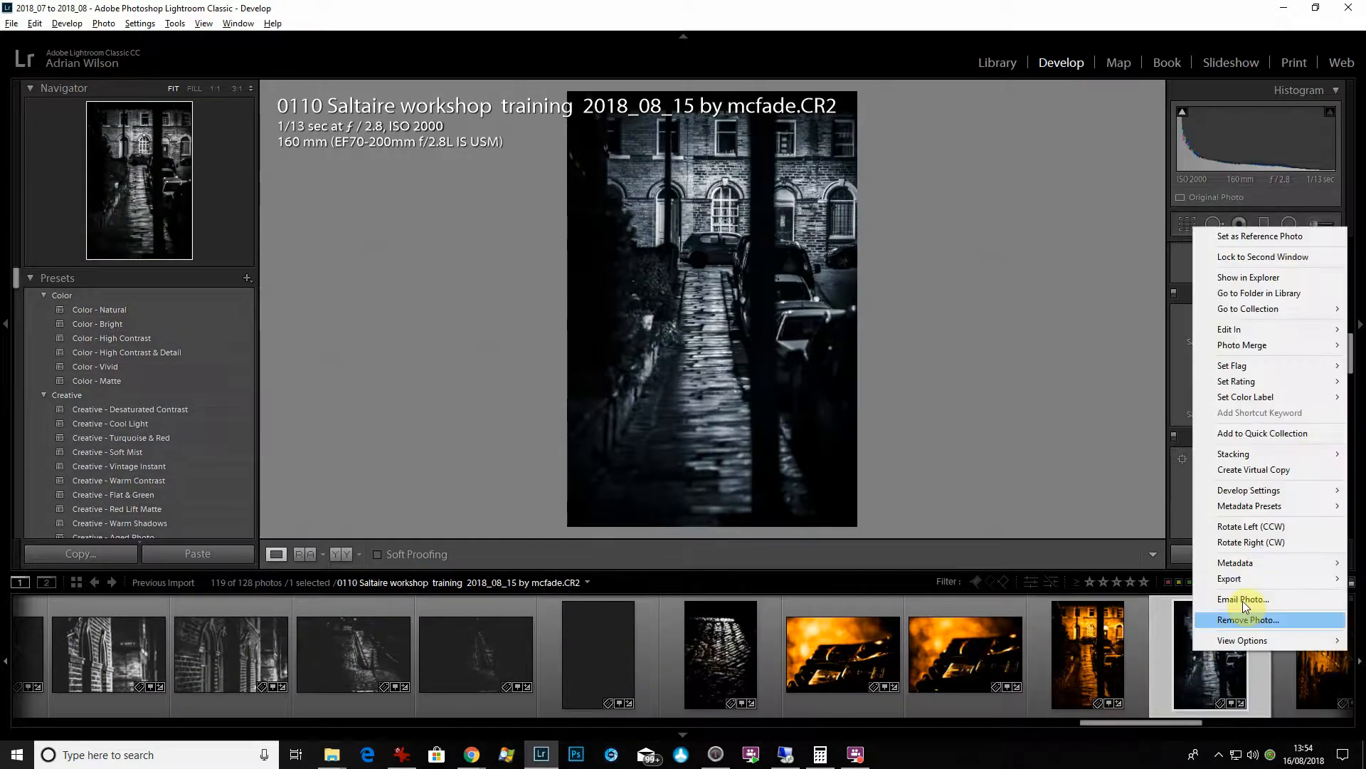
click(1292, 471)
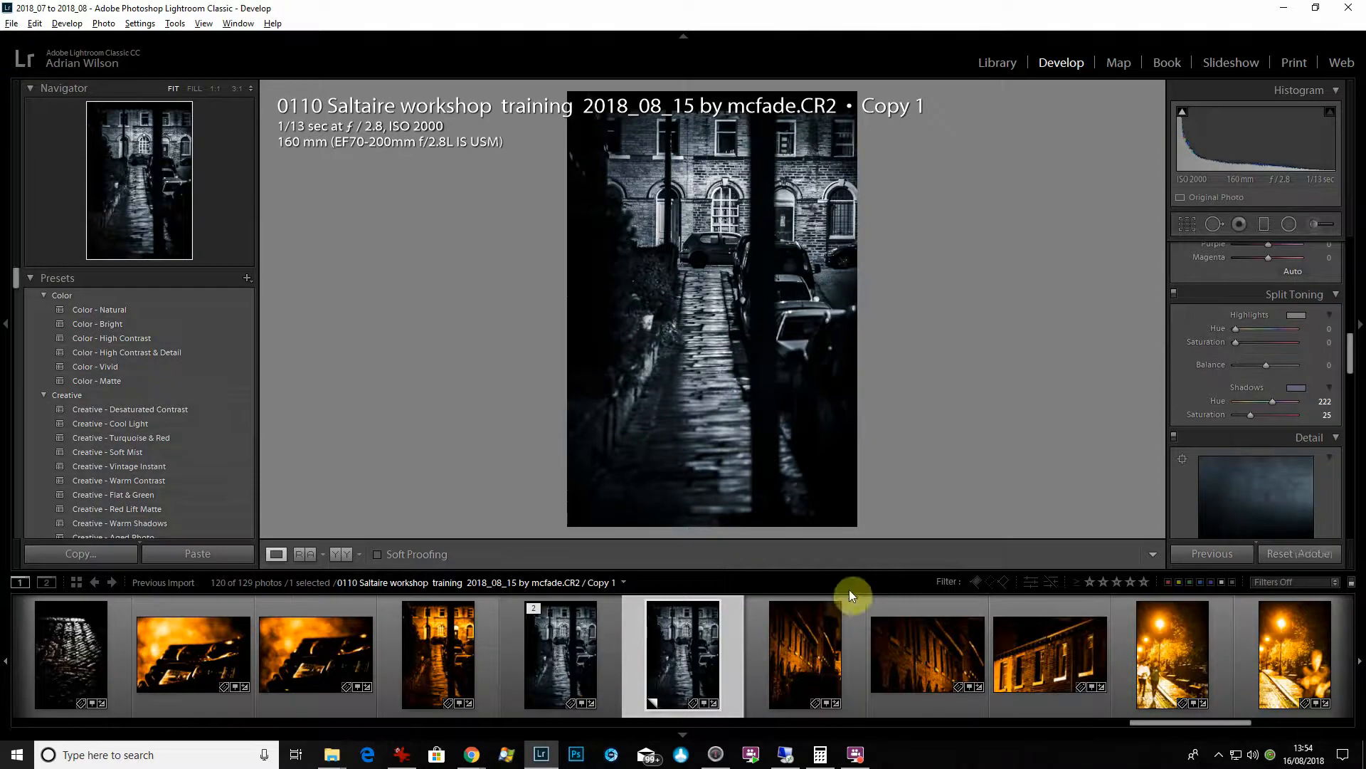
- Reset the virtual copy's develop settings and return to the toned black-and-white street photo
key(ctrl+shift+r)
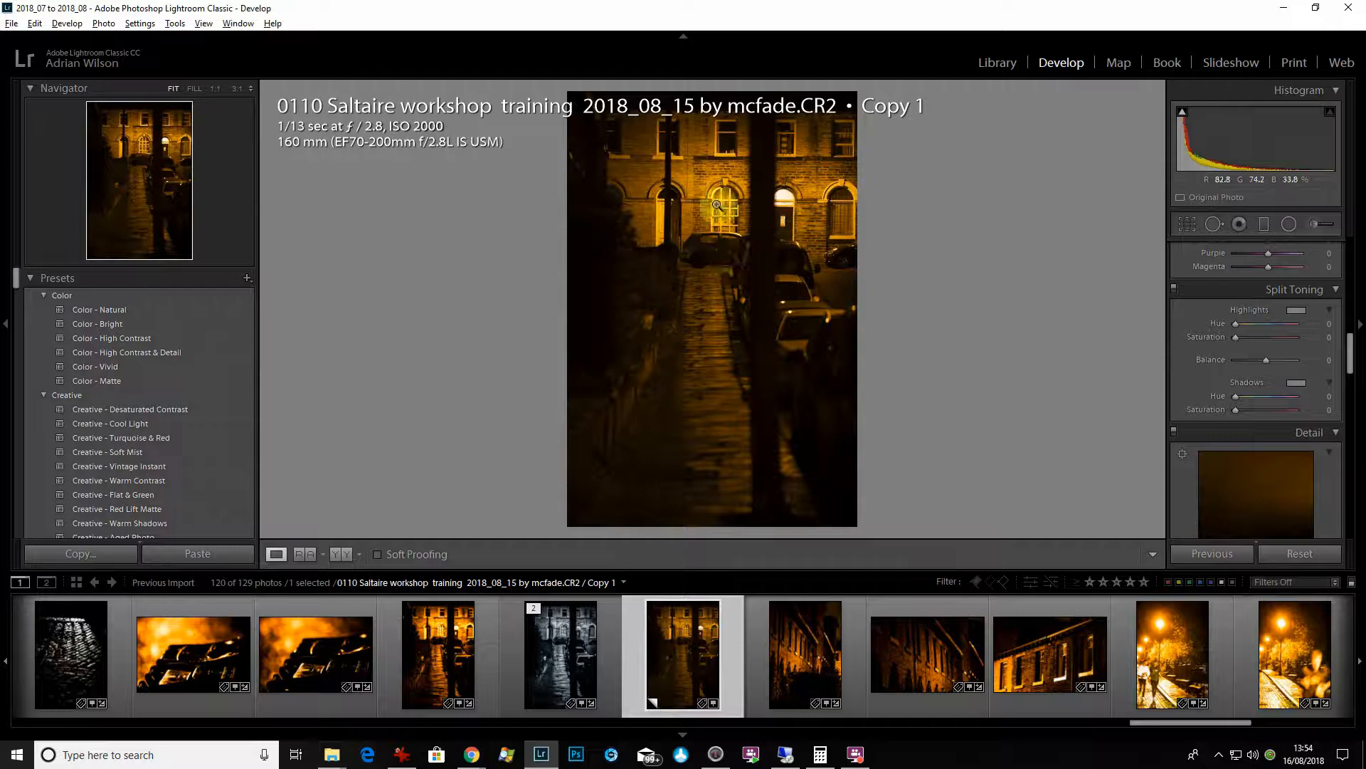
click(611, 642)
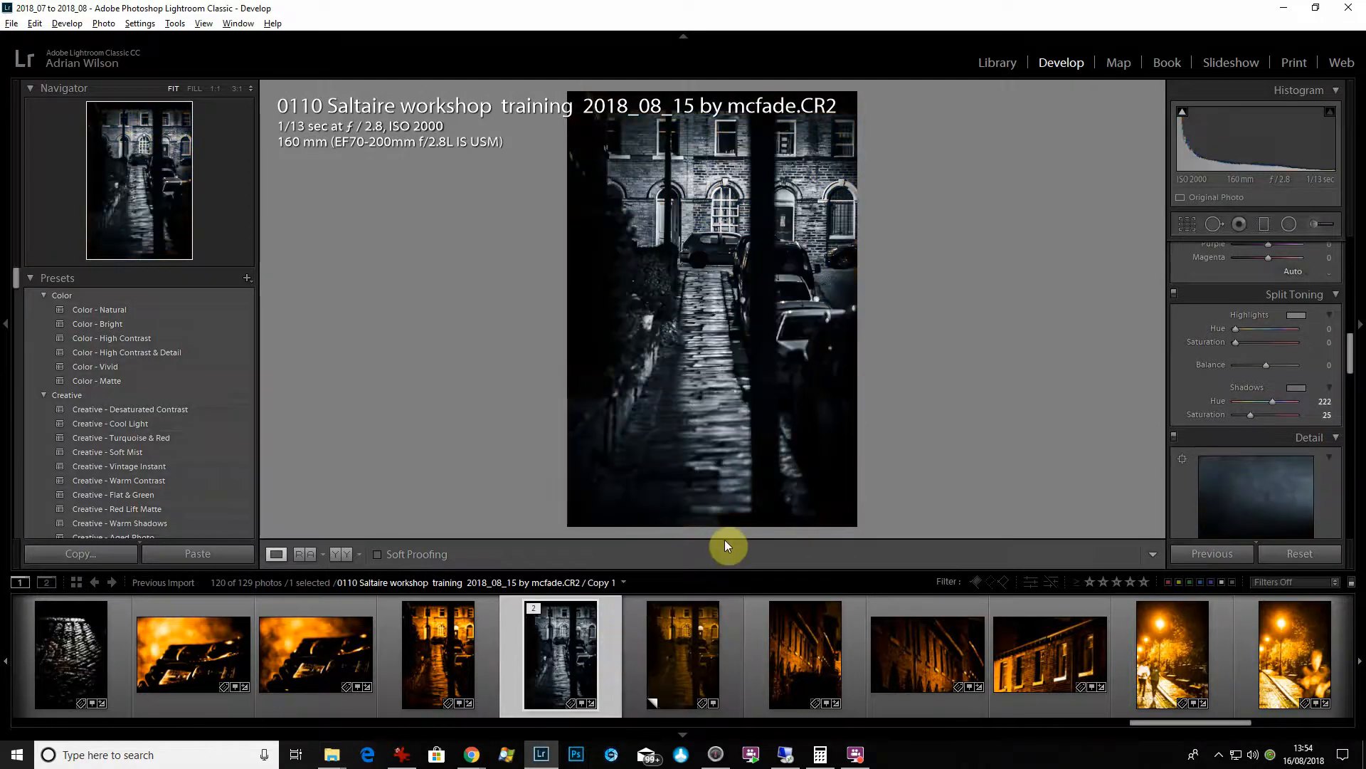
- Paint an Adjustment Brush mask along the wet cobbled path, toggling the edit pins off and back on
click(1312, 230)
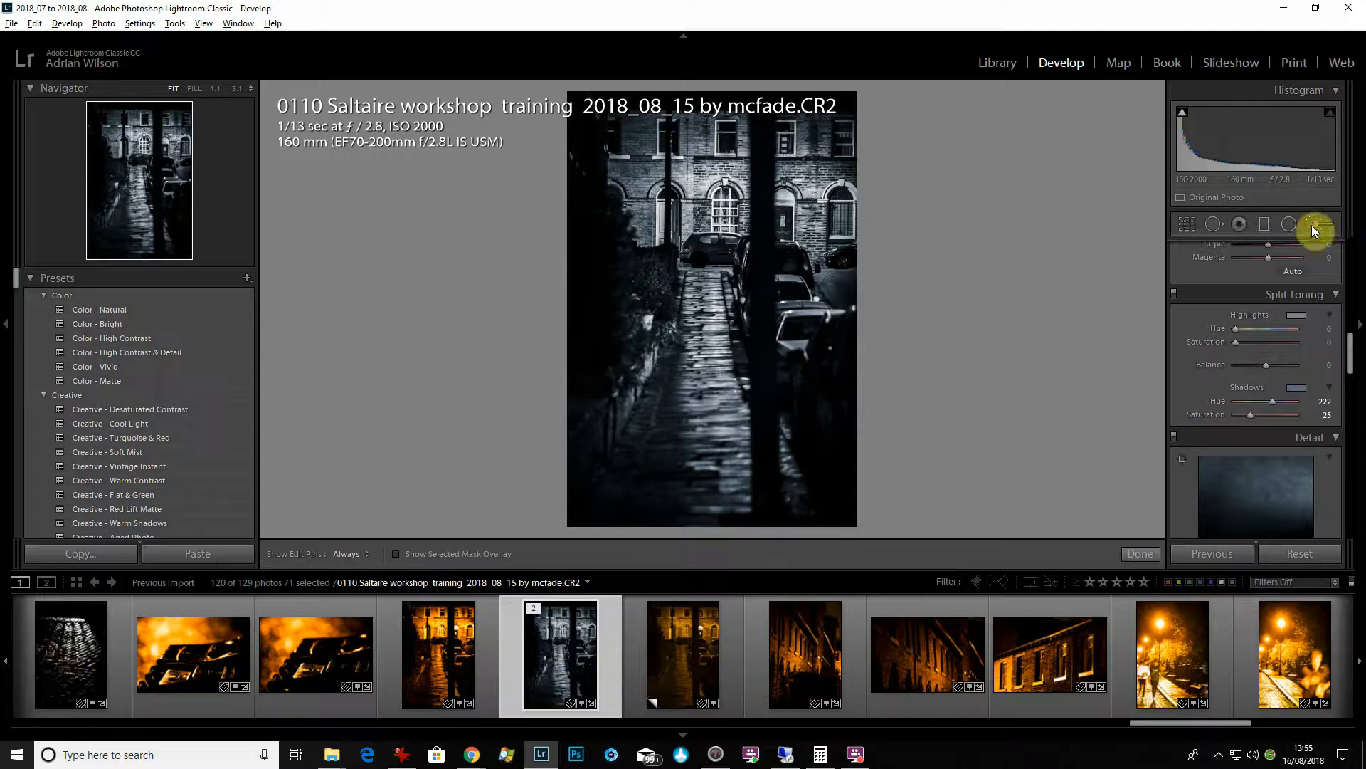
scroll(688, 373, down, 5)
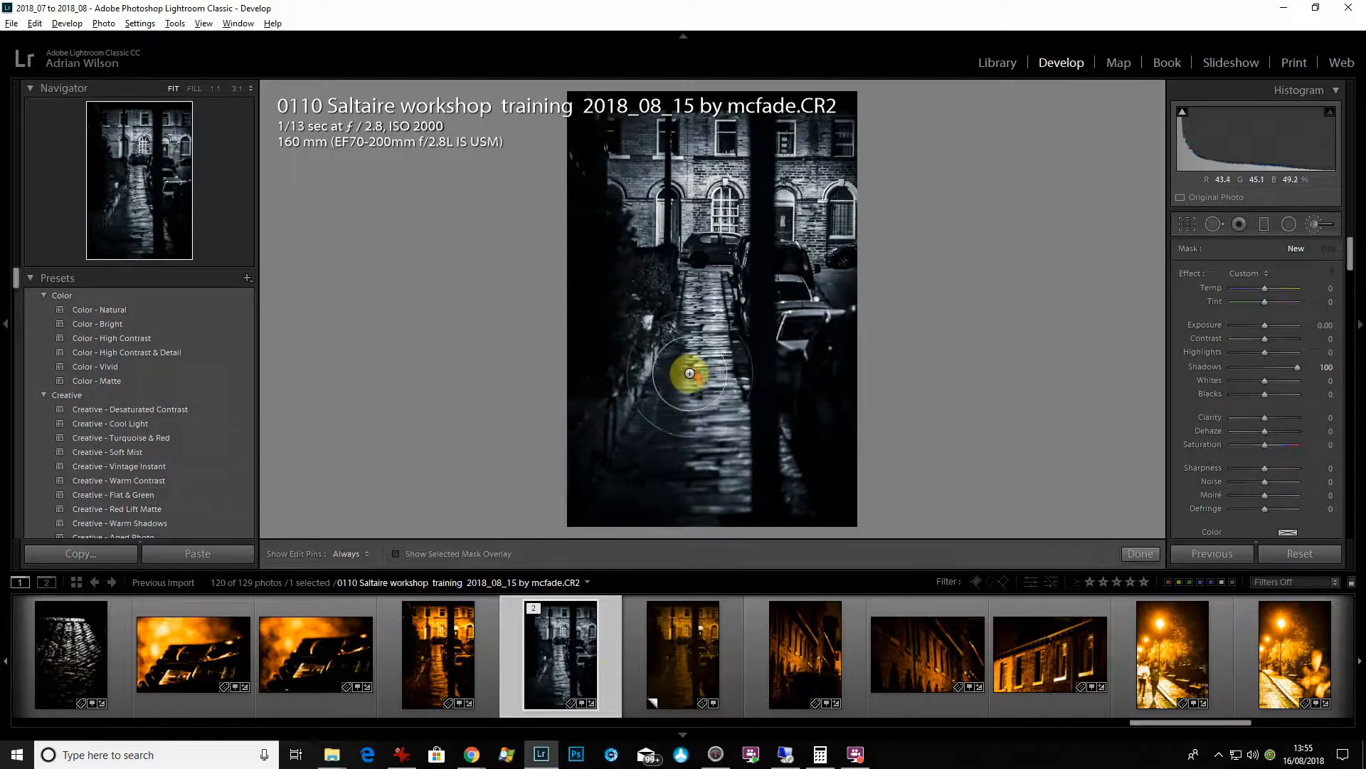
key(h)
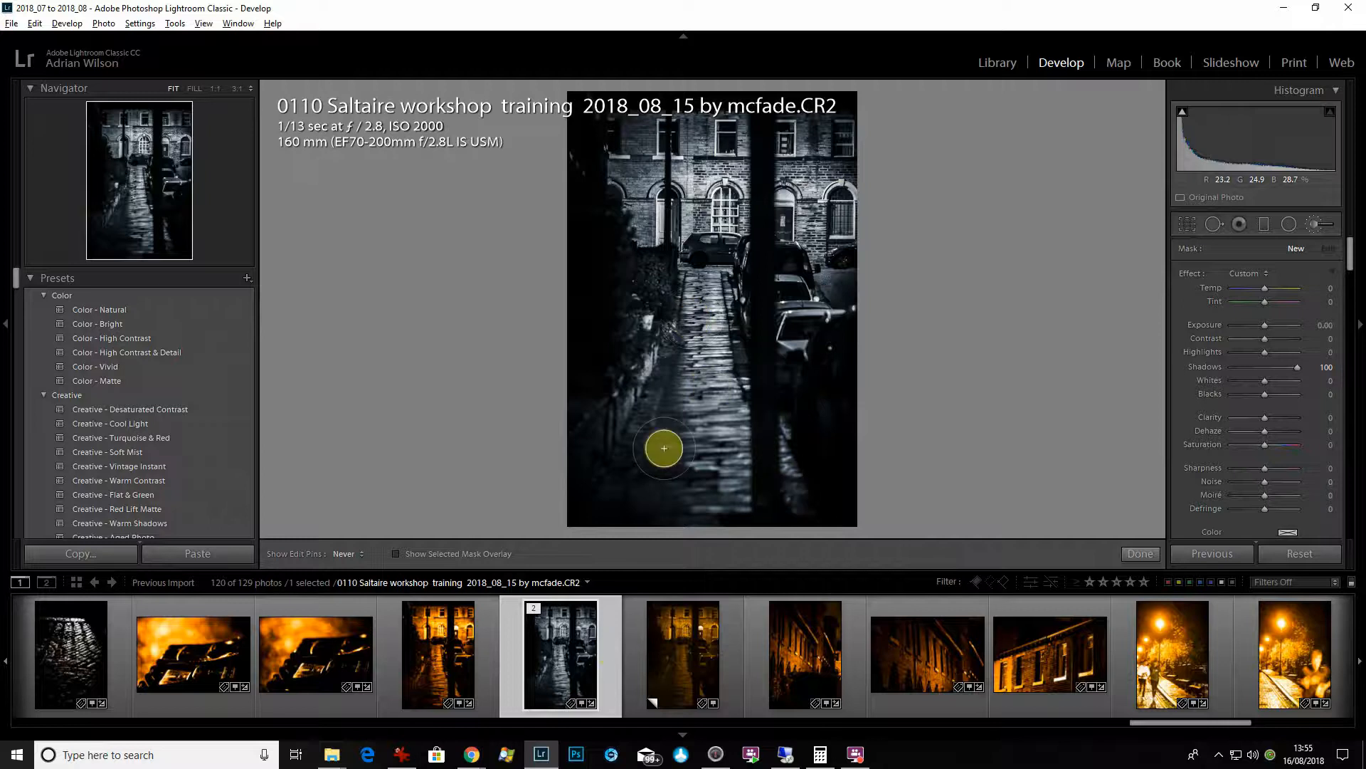
key(h)
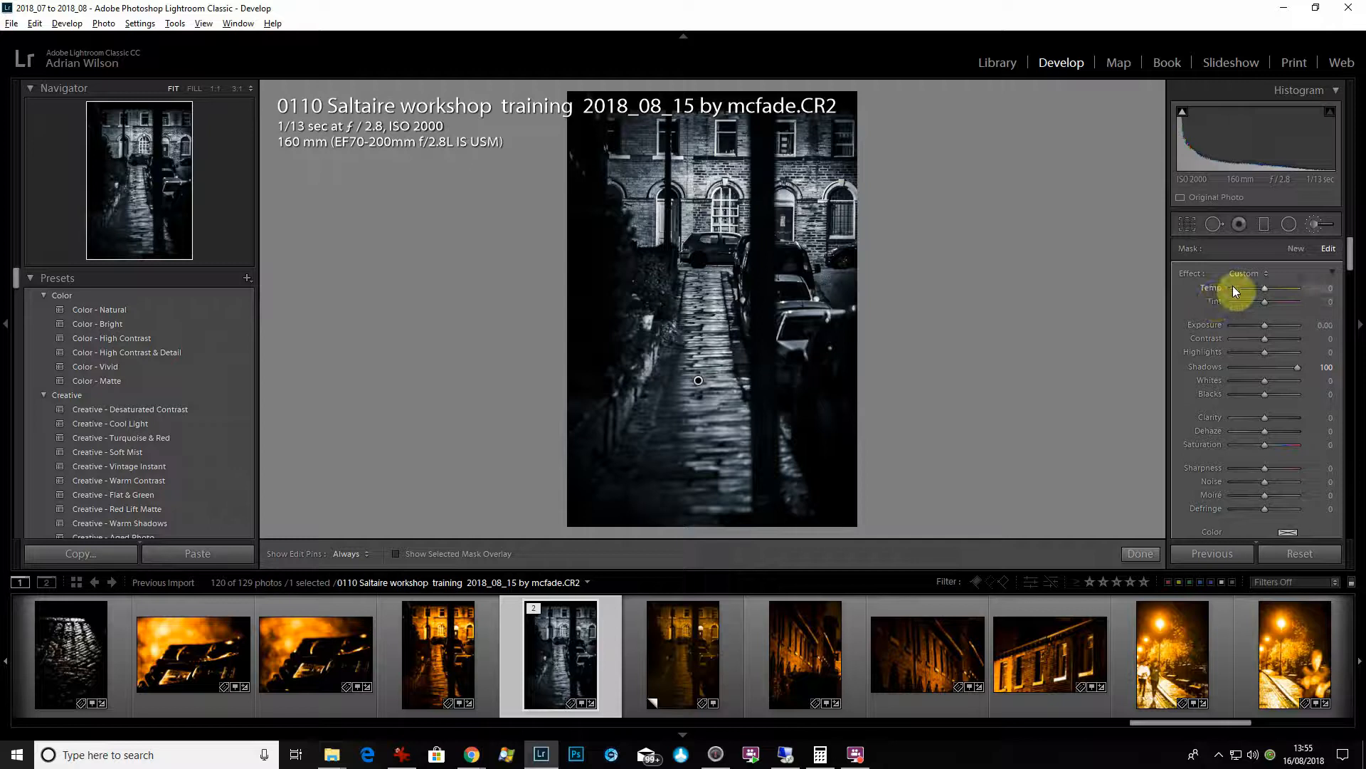
- Reset the brush effects, set Highlights -26, Whites 41 and Clarity 39 for the path, finish the brush and hide the filmstrip
double_click(1192, 273)
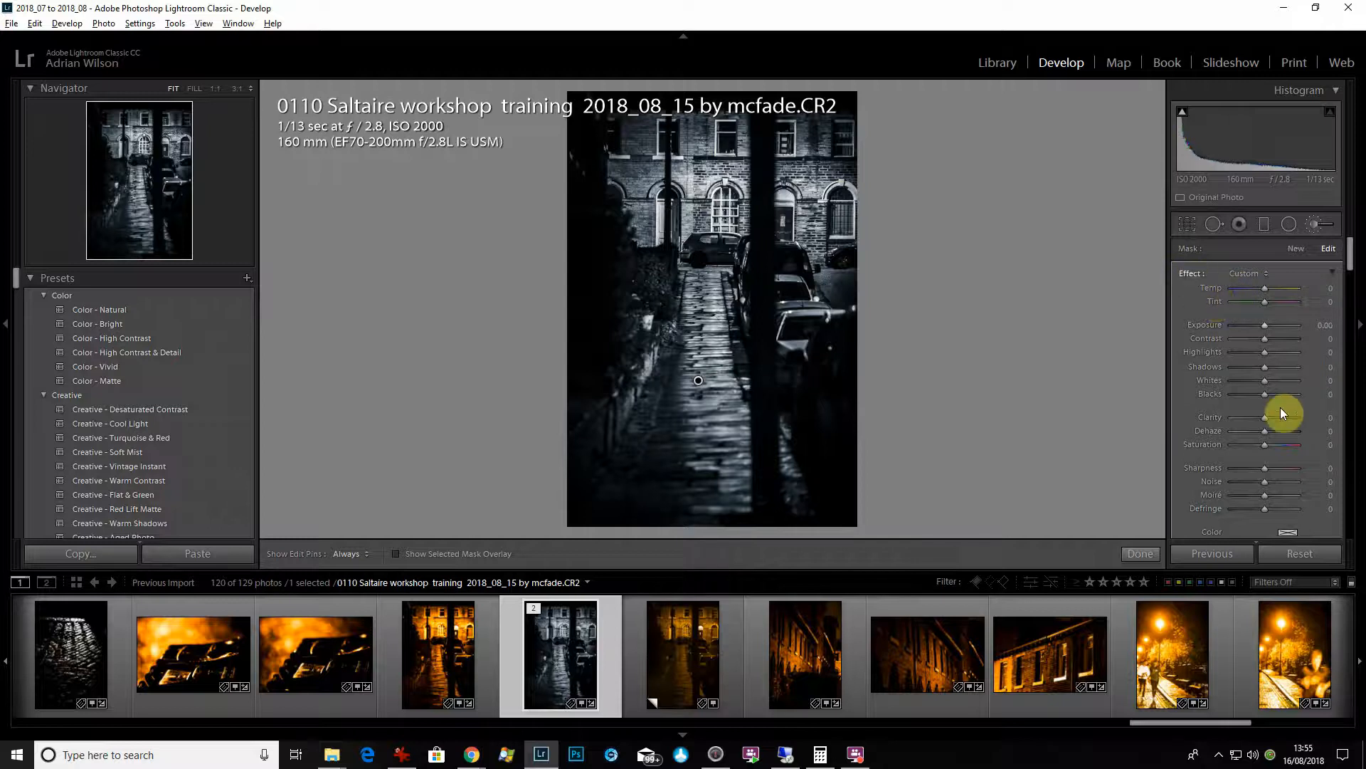
drag(1277, 421, 1257, 354)
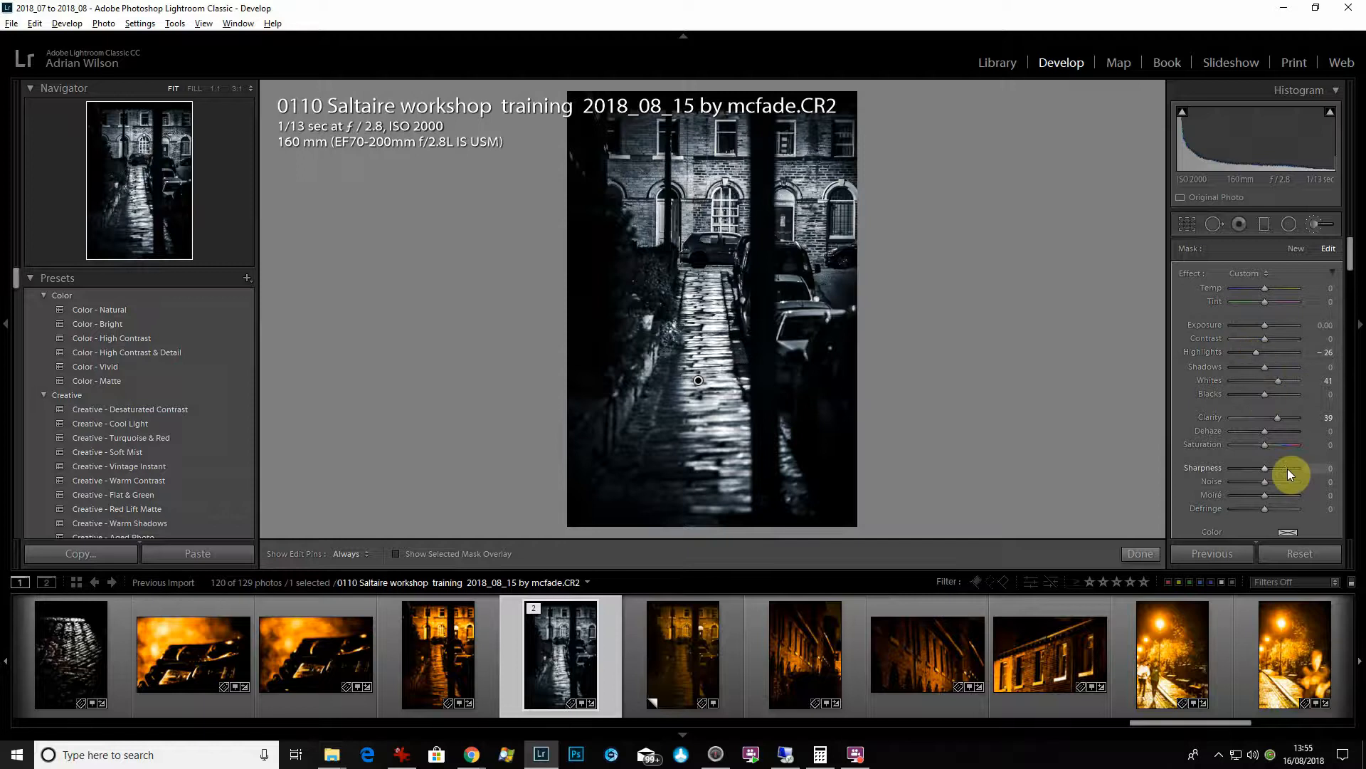
click(1139, 554)
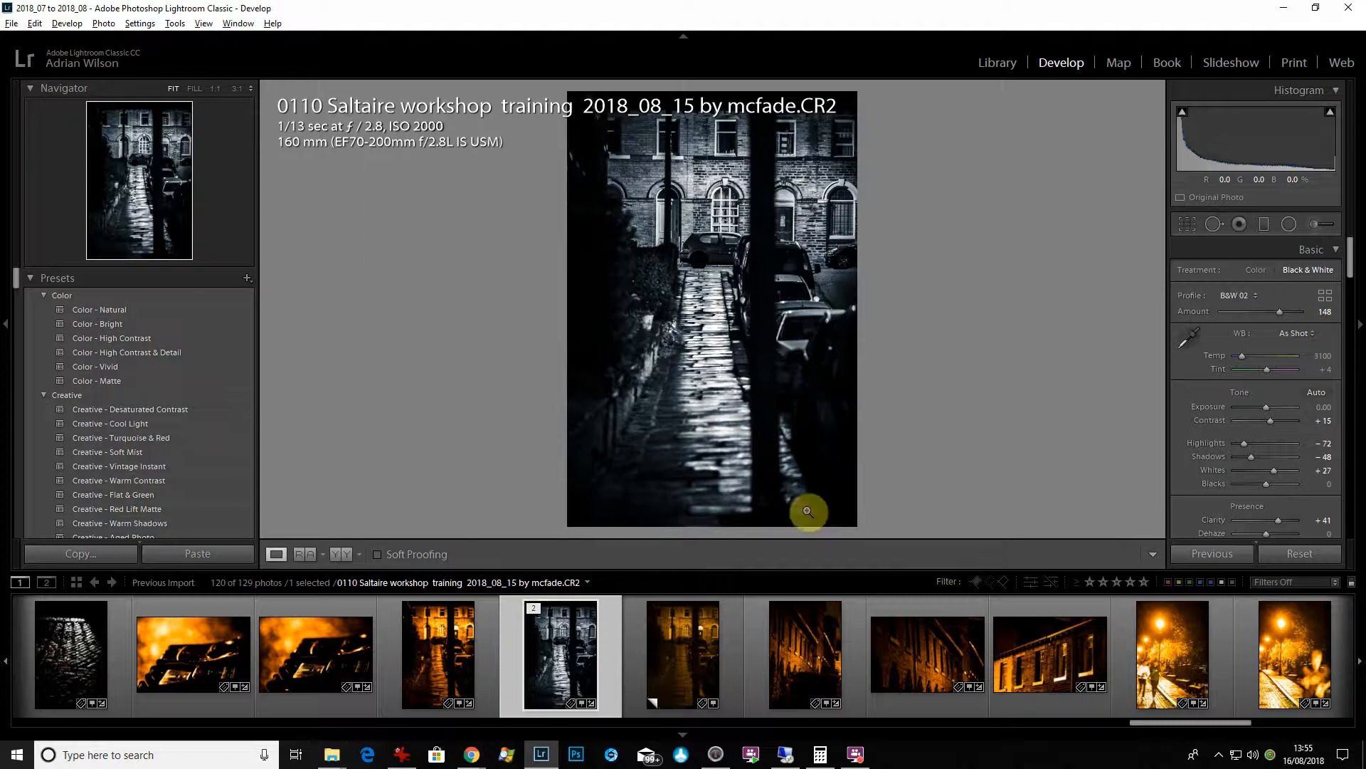
click(683, 735)
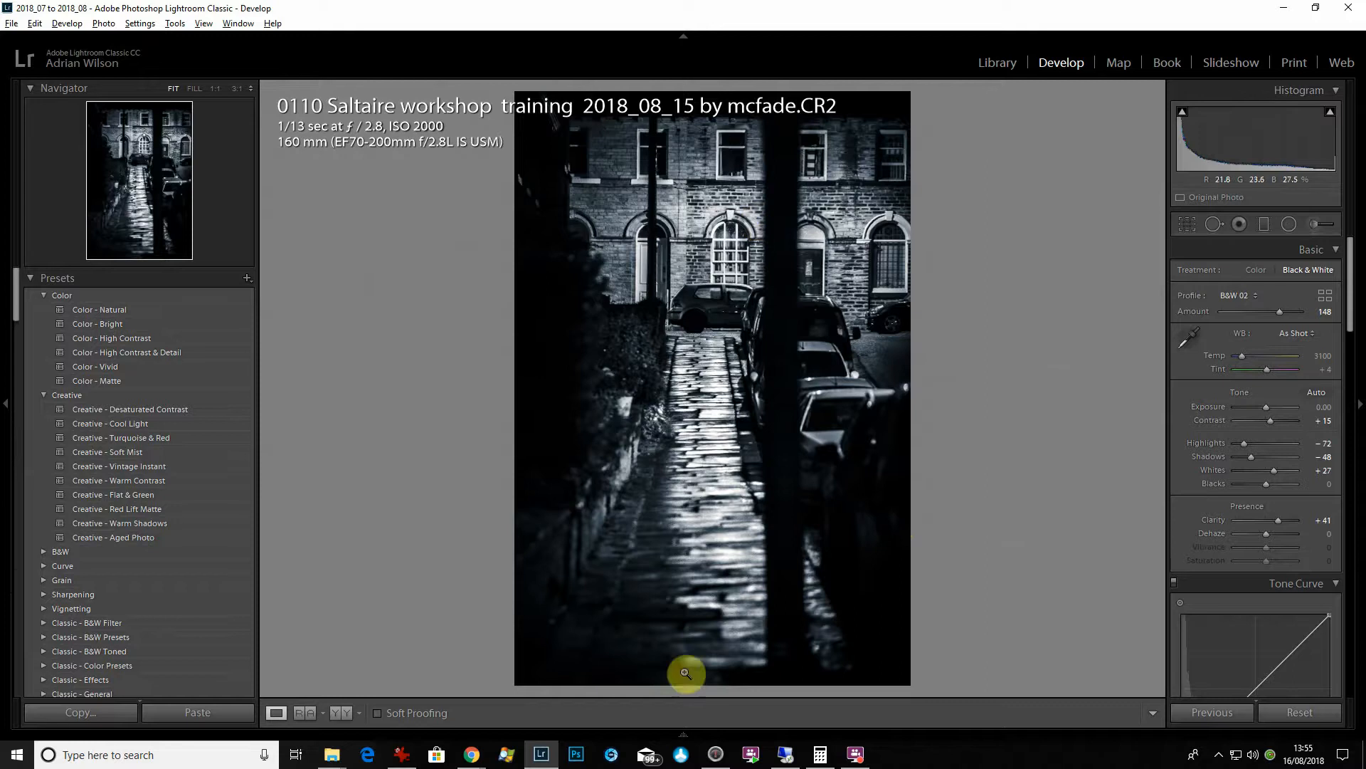
- Show the filmstrip, add the angled brick-building photo 0112 to the selection and synchronize the street photo's settings to it, keeping the checked options
click(683, 735)
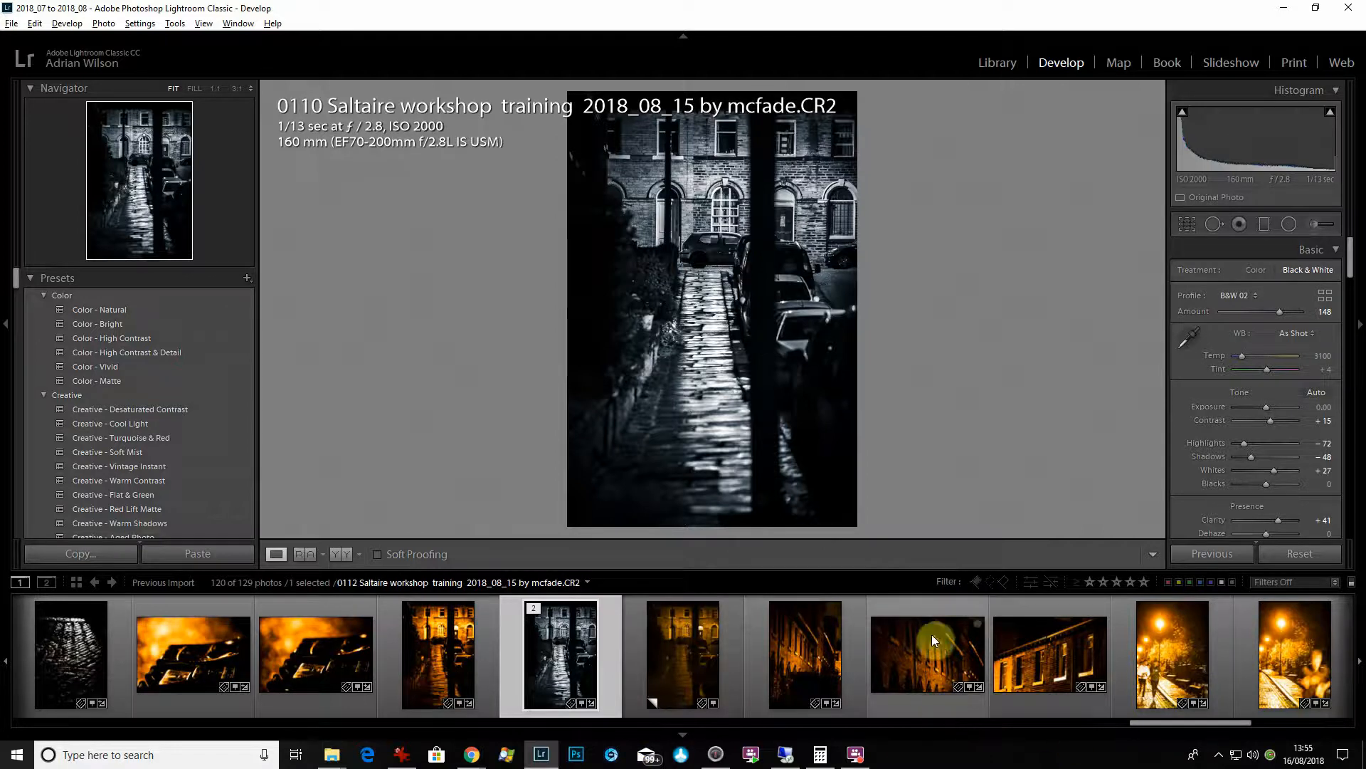
ctrl+click(942, 702)
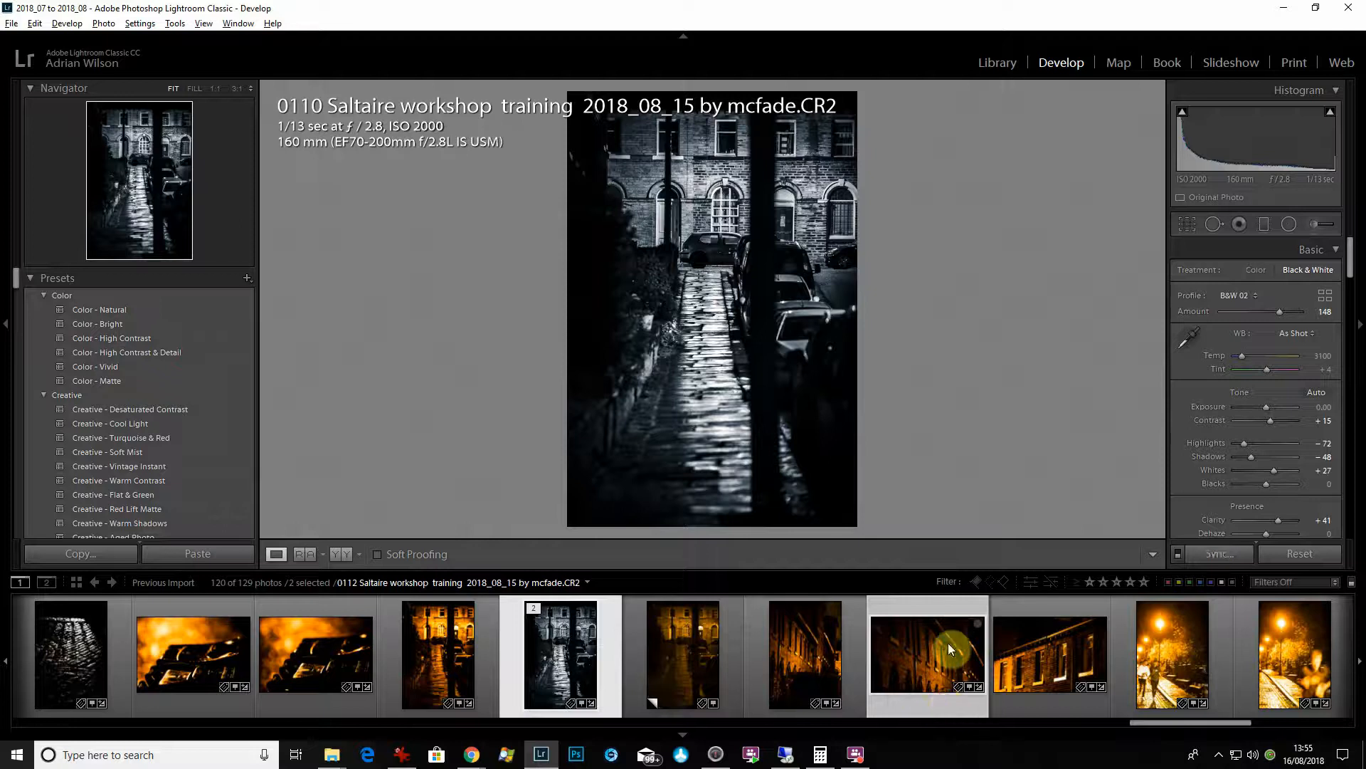
click(1243, 554)
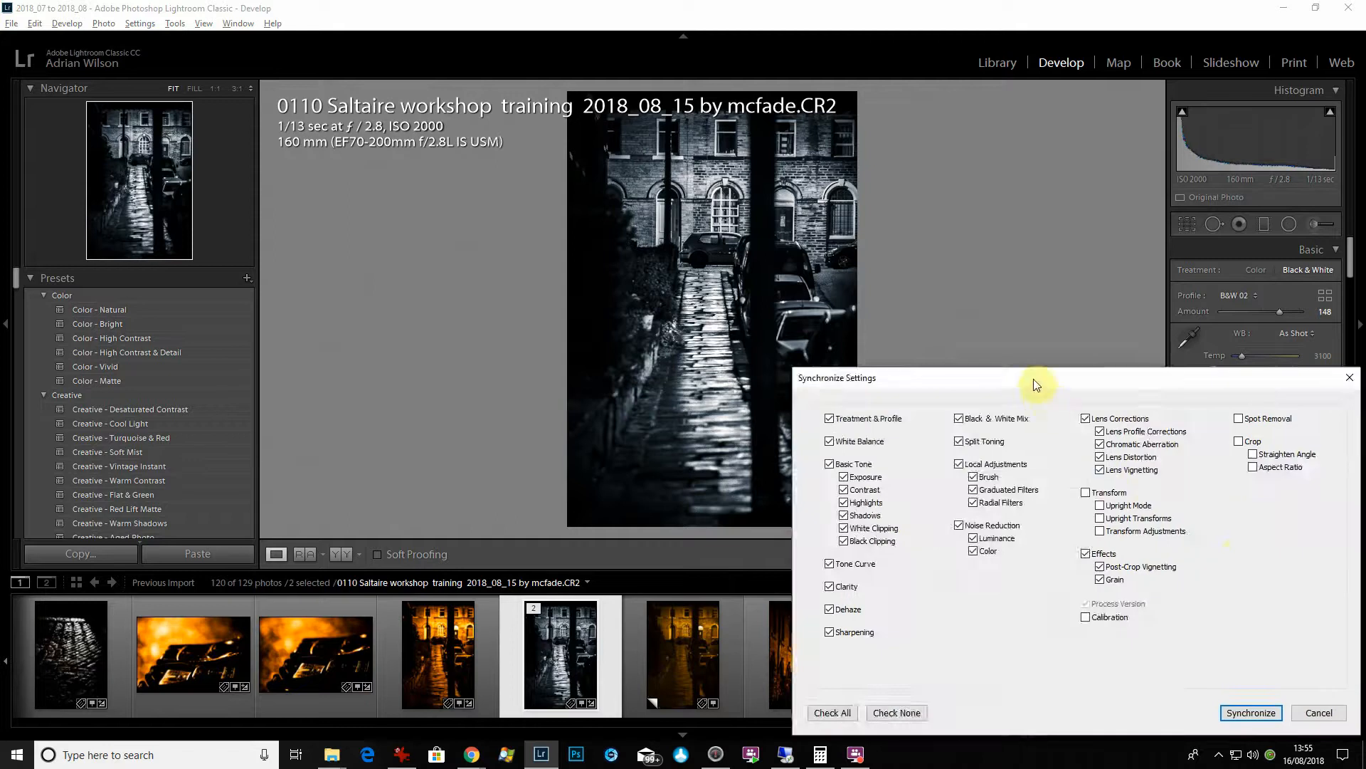
drag(1035, 385, 756, 160)
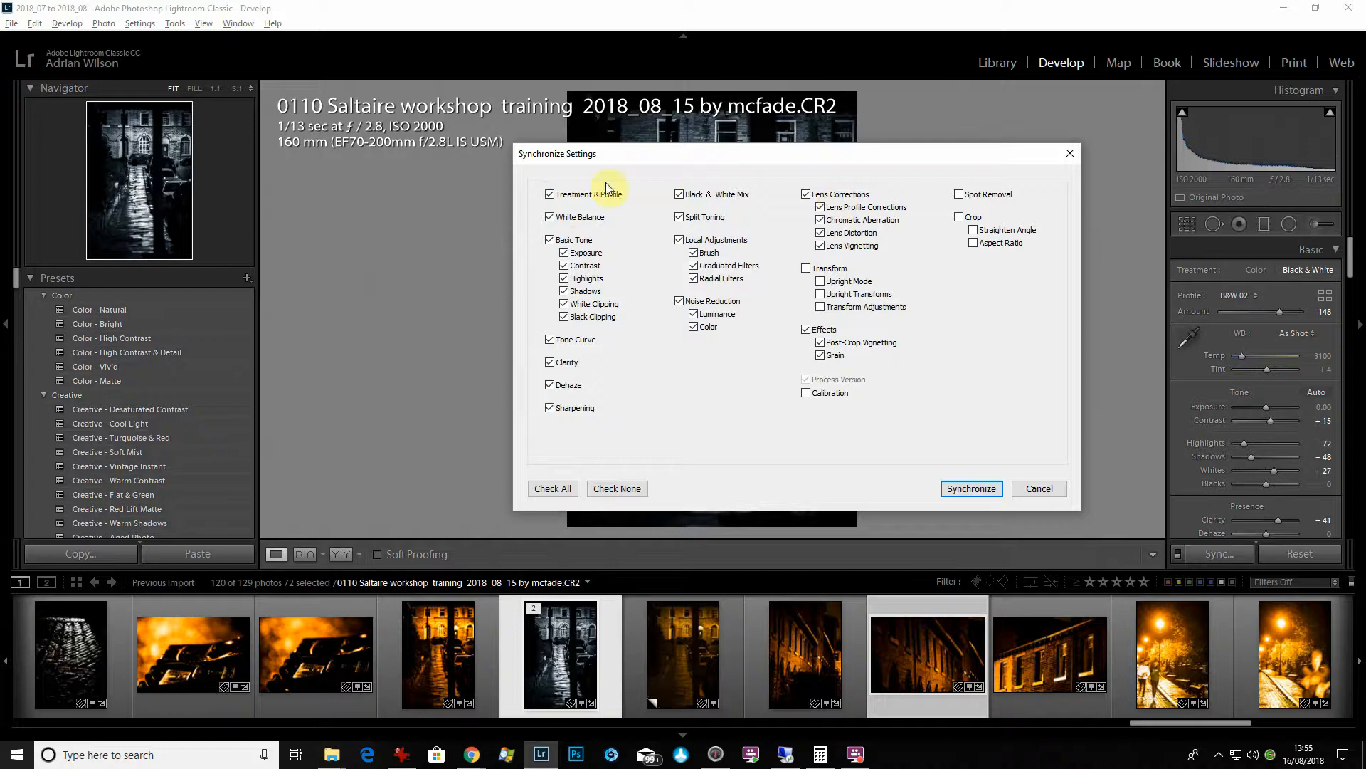
click(975, 488)
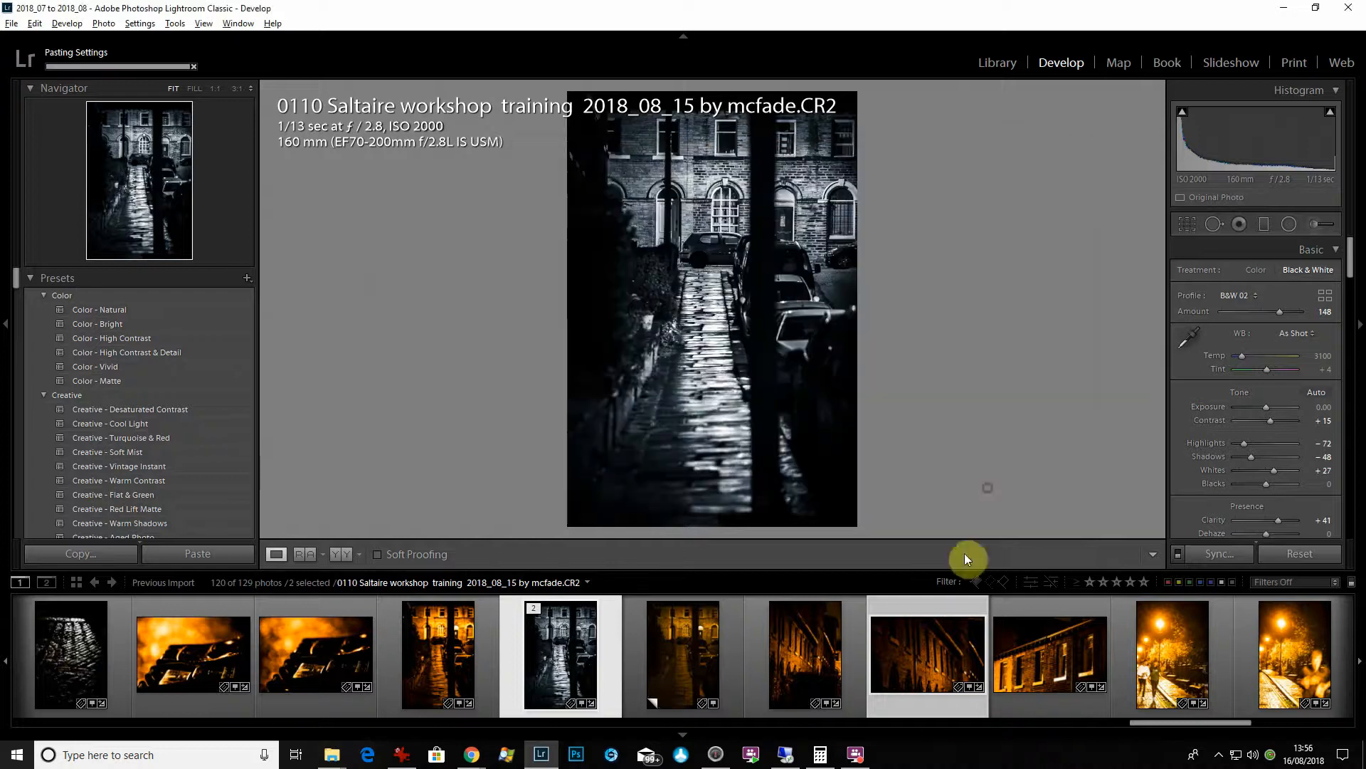
- Open the synchronized brick-building photo and inspect its bright windows up close, returning to the fitted view
click(936, 709)
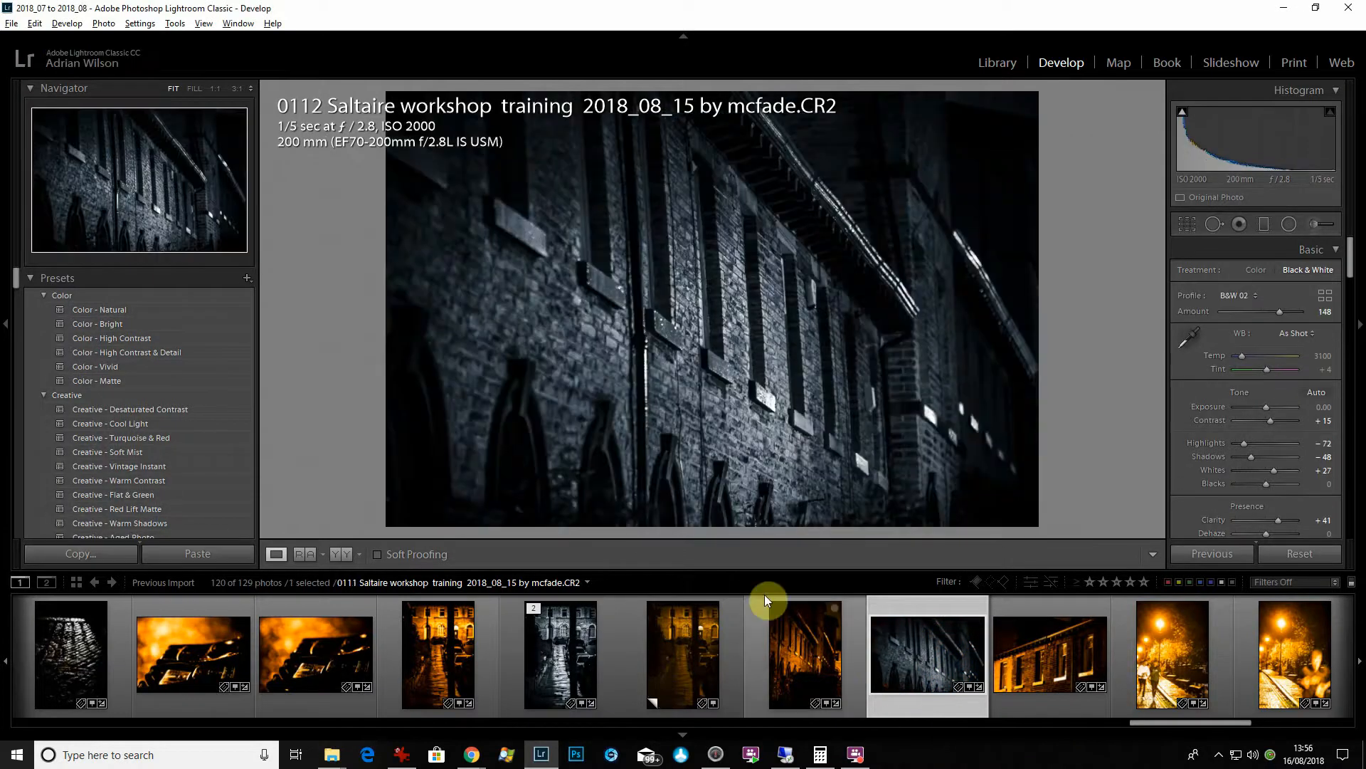
click(981, 434)
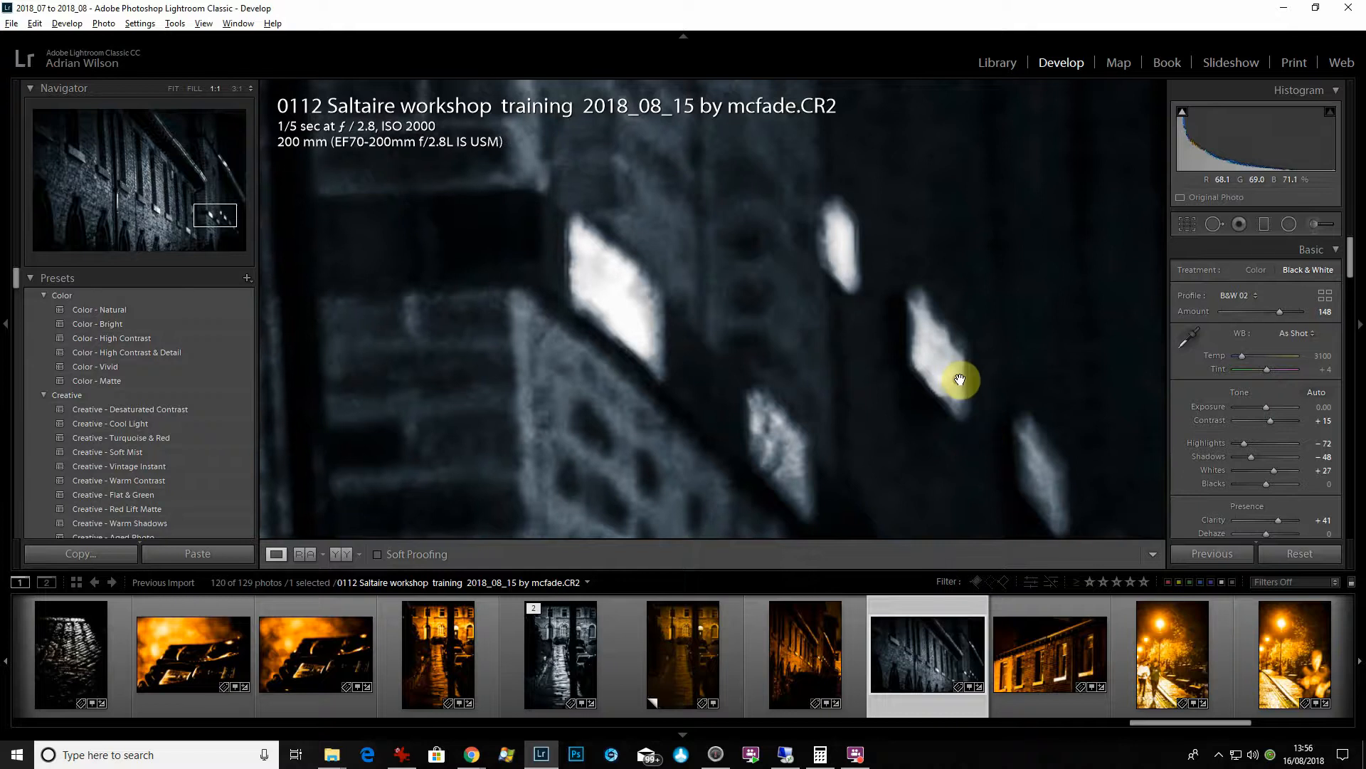
click(843, 353)
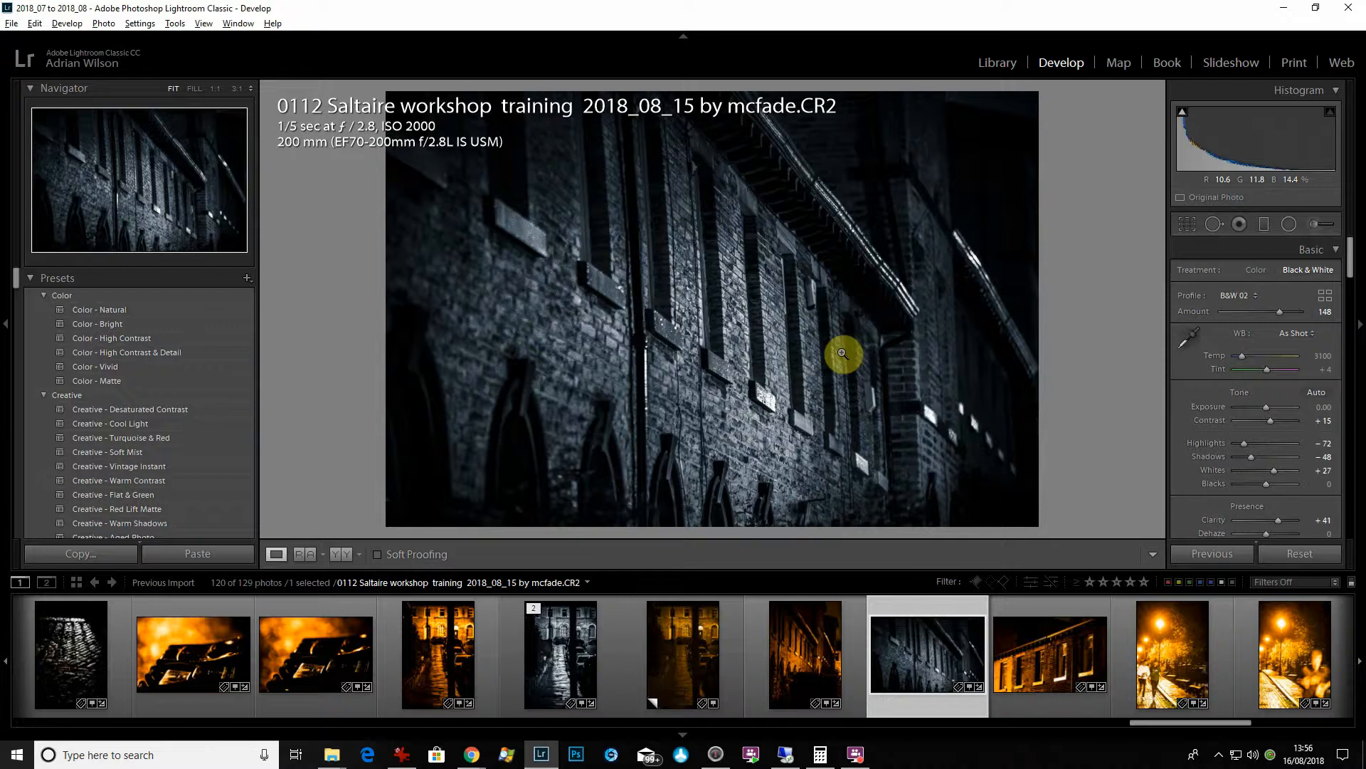